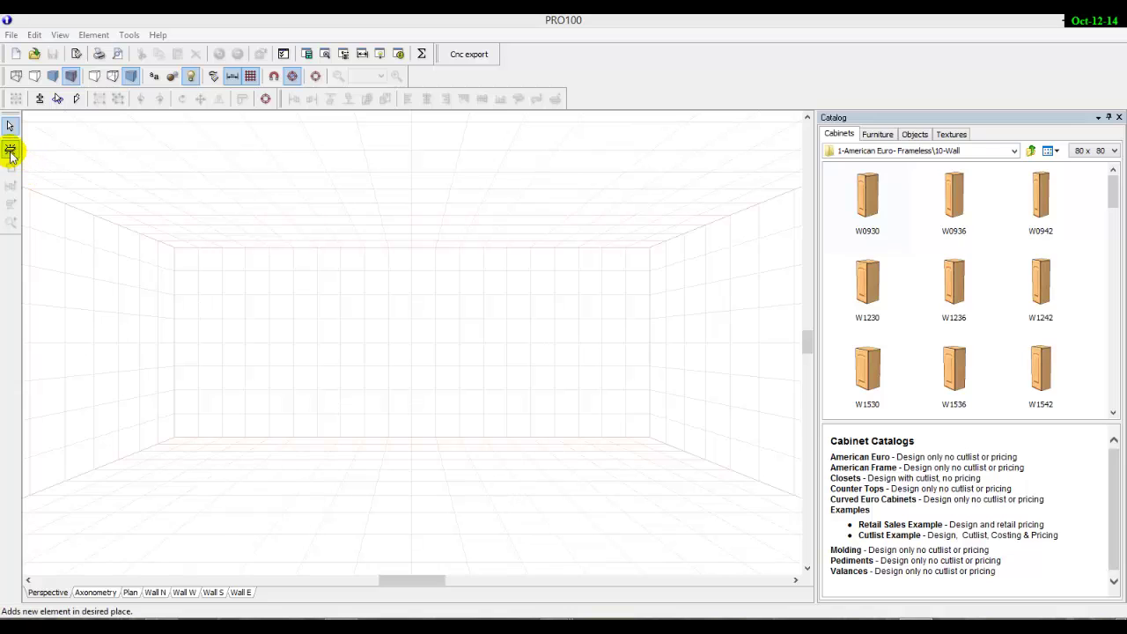
Place a new panel at the ceiling and give it the imported Circle.shp outline.
click(10, 150)
click(444, 200)
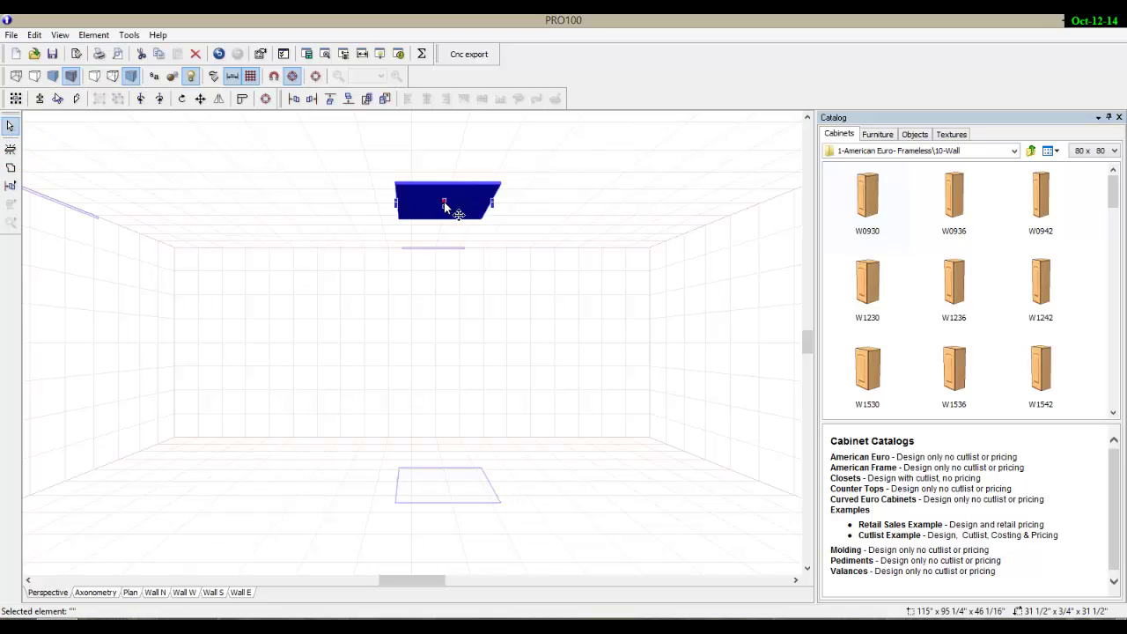
click(11, 170)
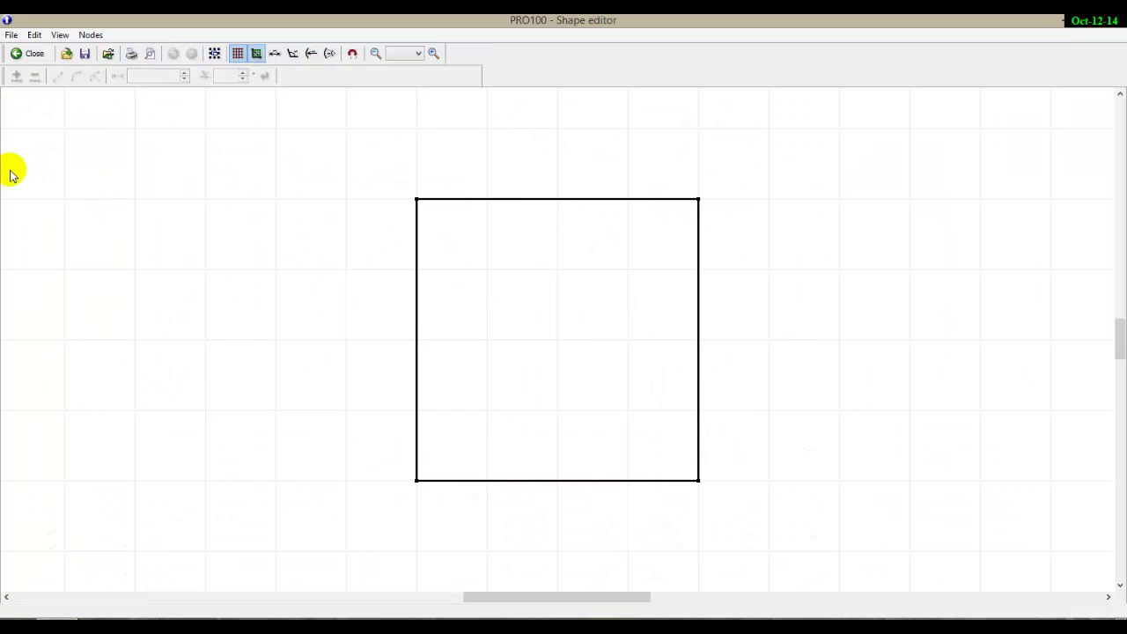
click(11, 36)
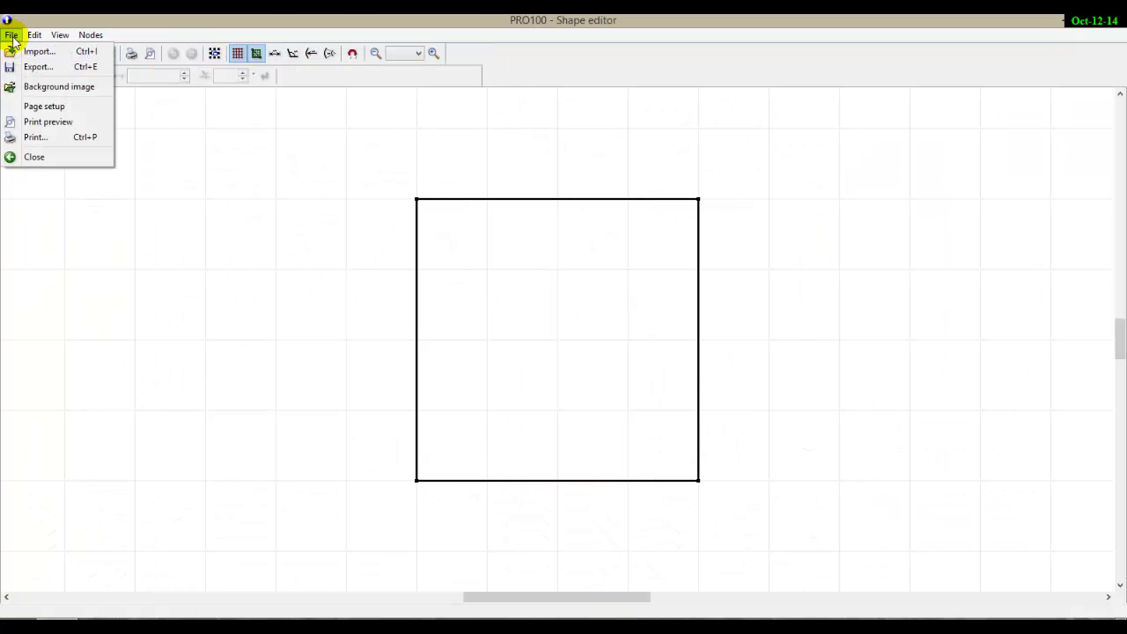
click(13, 50)
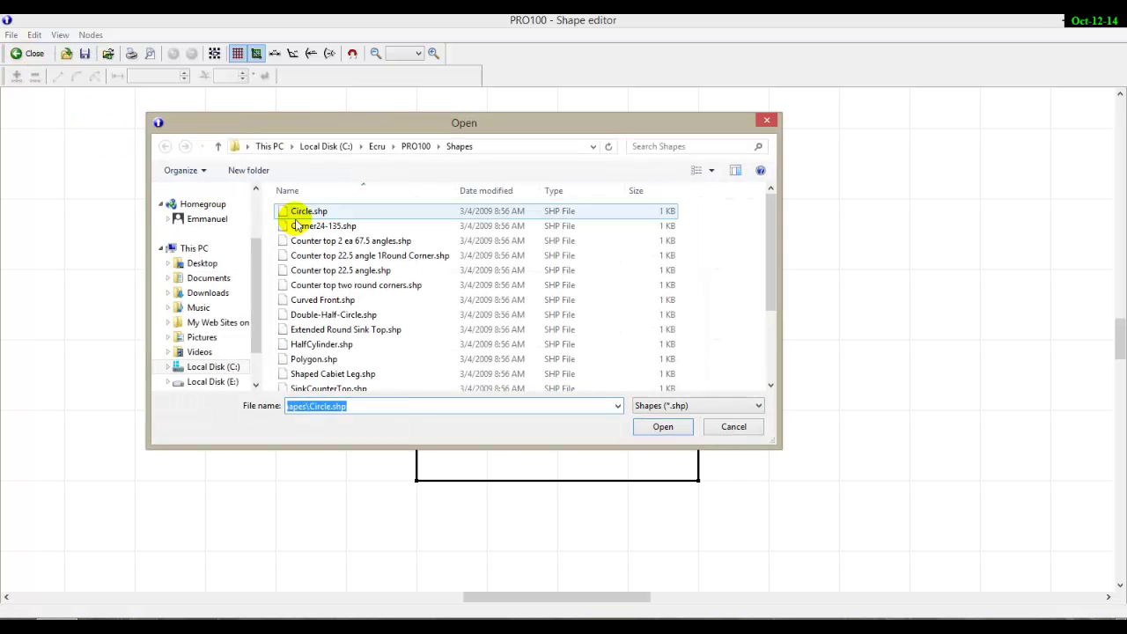
double_click(306, 213)
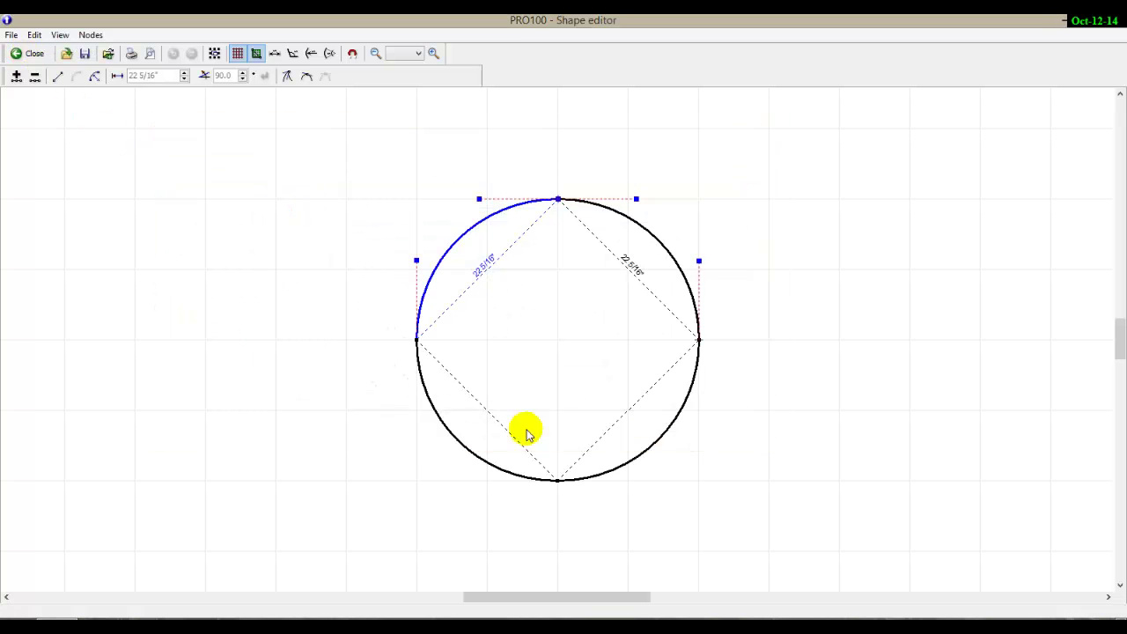
click(35, 60)
Make the ceiling disc a light using texture 15, then switch on photorealistic view.
click(496, 220)
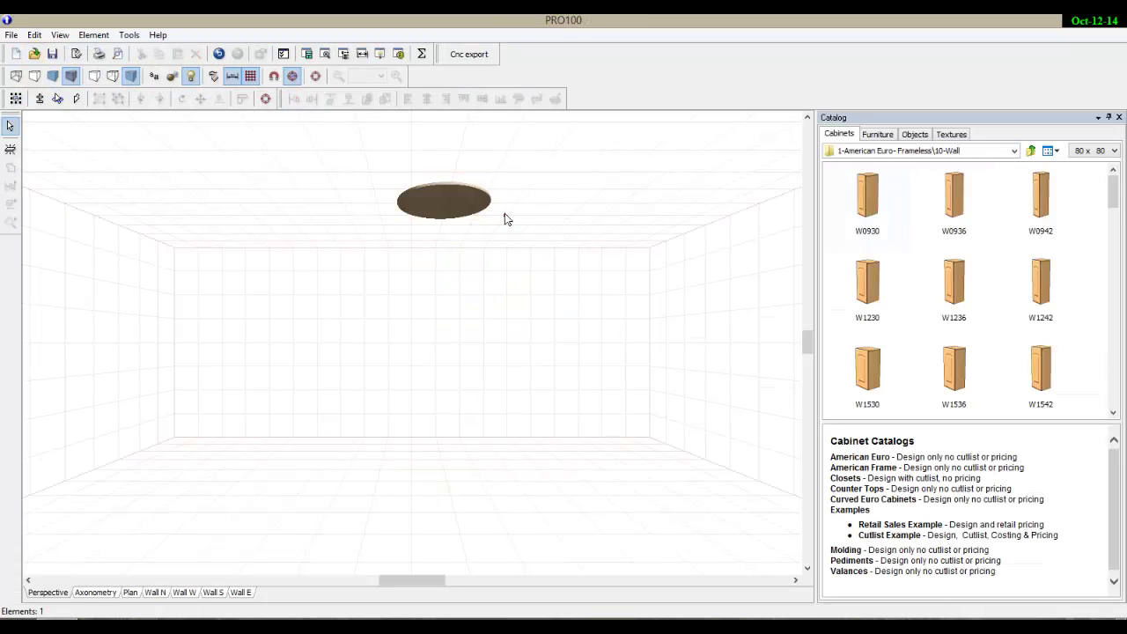
double_click(458, 204)
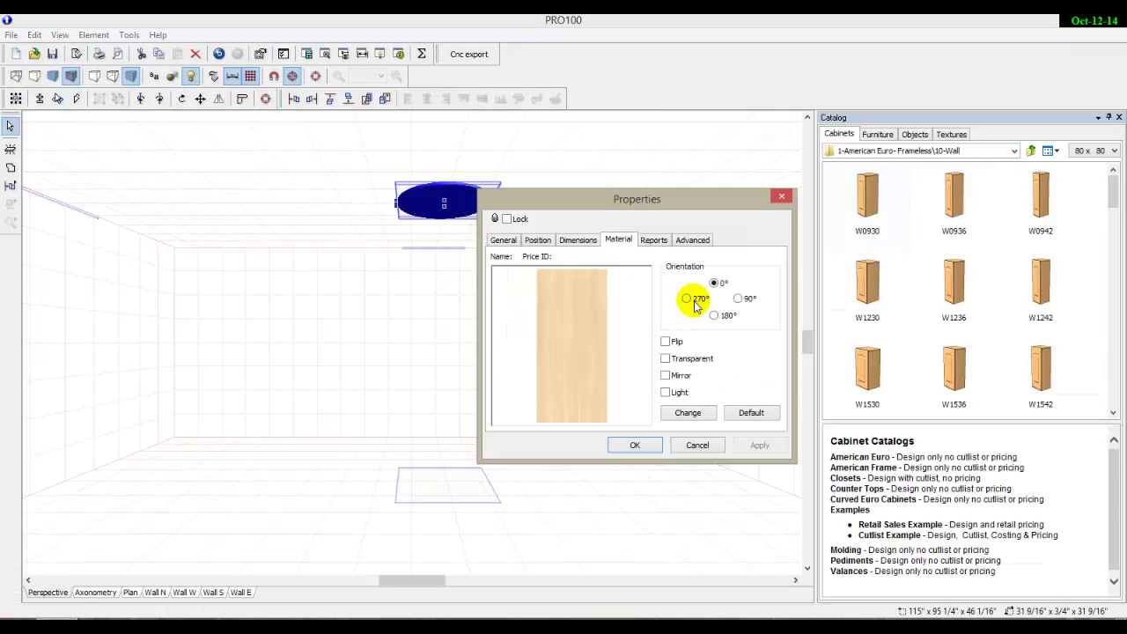
click(666, 395)
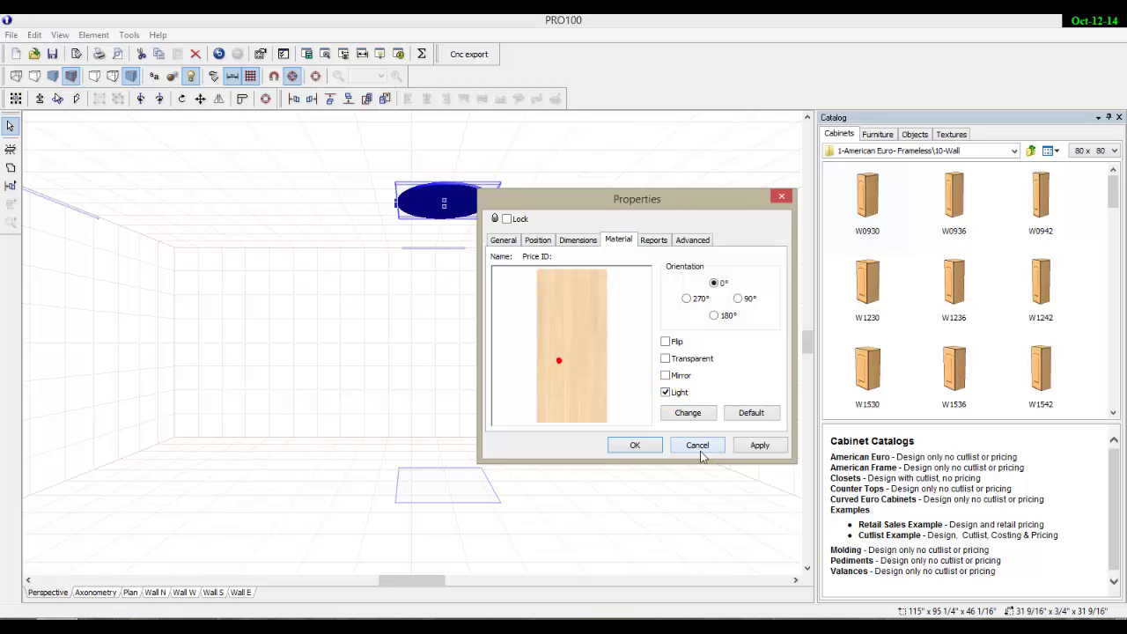
click(687, 413)
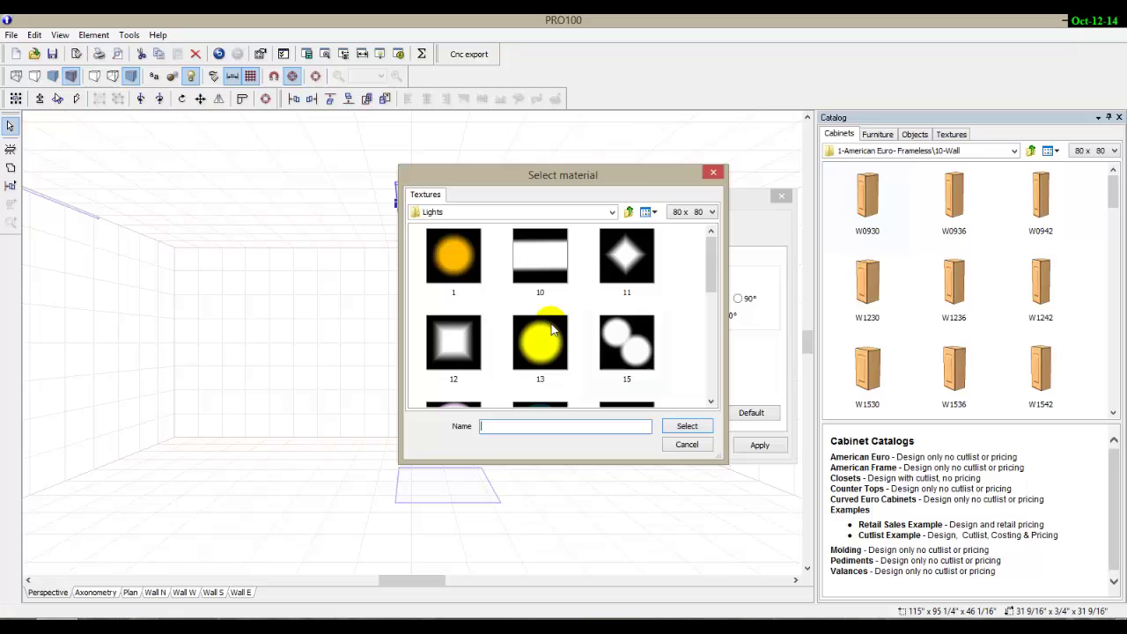
double_click(613, 333)
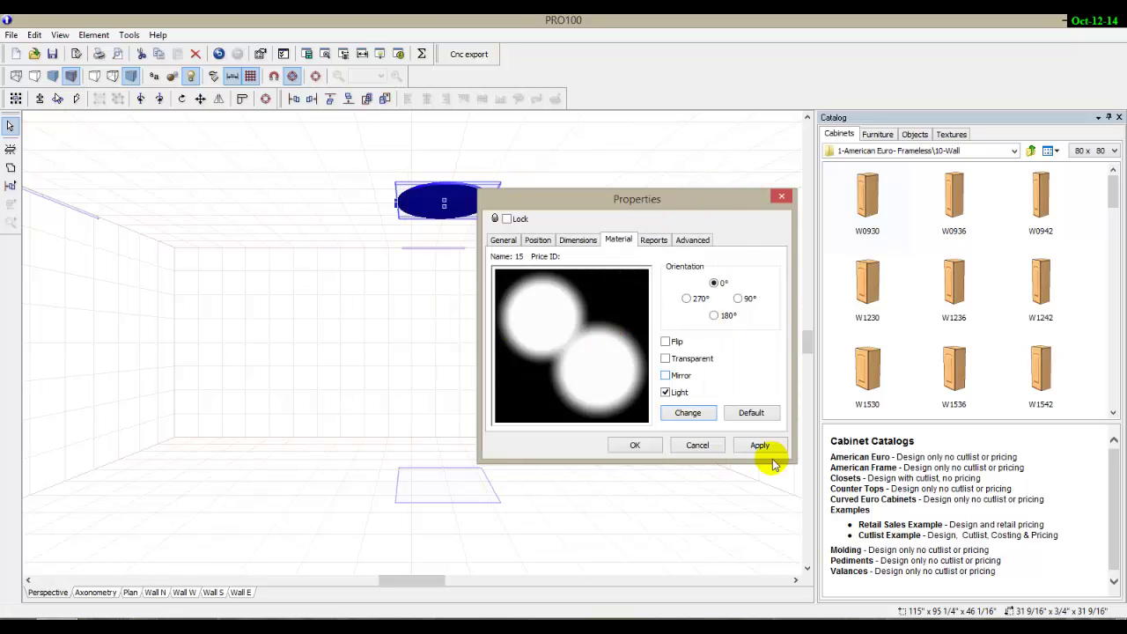
click(635, 445)
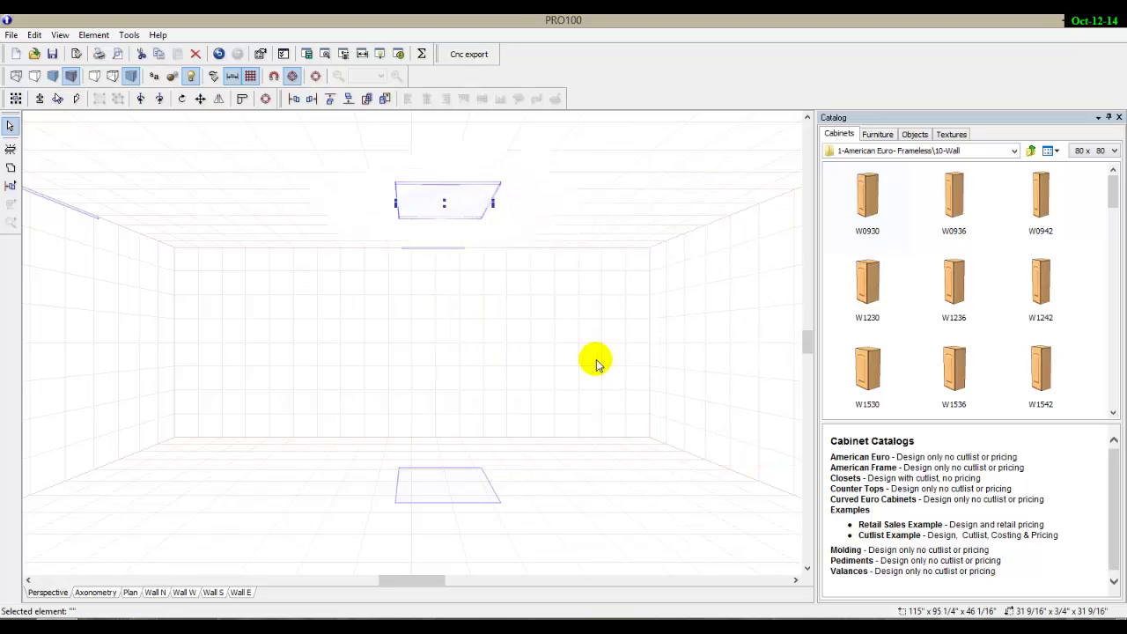
click(596, 362)
click(191, 77)
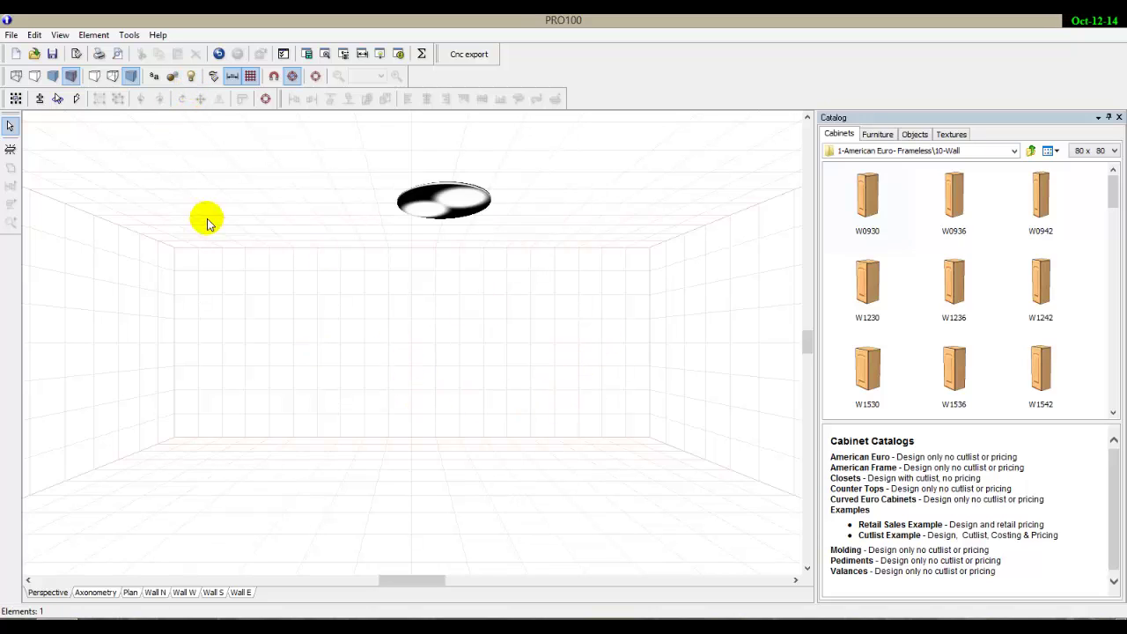
Tile the floor with H 356 and open the Walls texture folder.
click(951, 137)
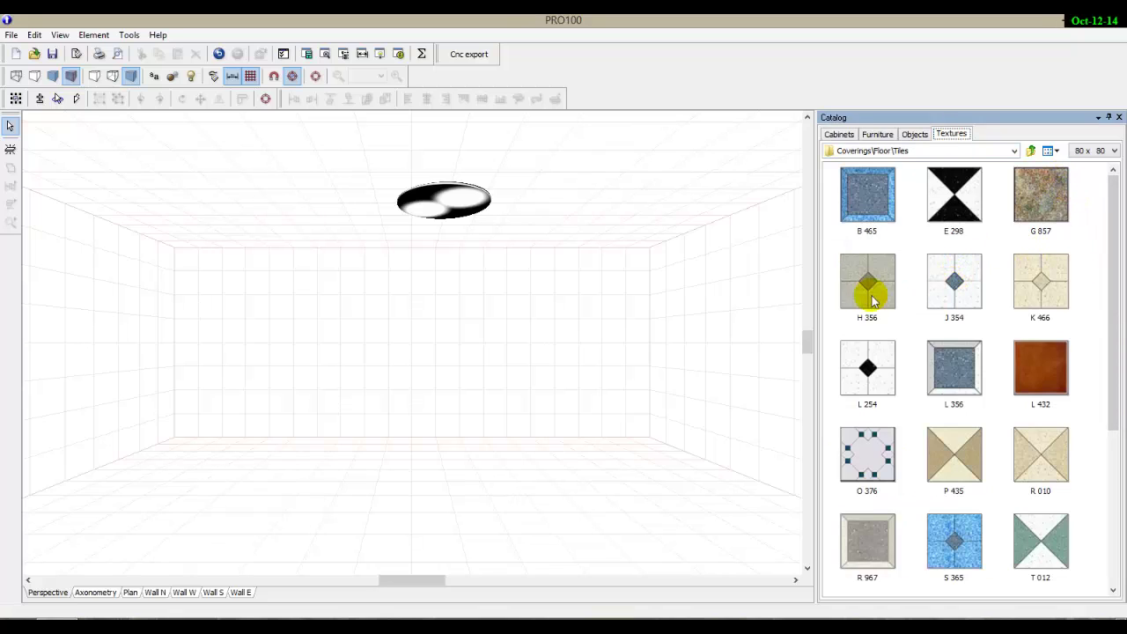
drag(868, 282, 576, 512)
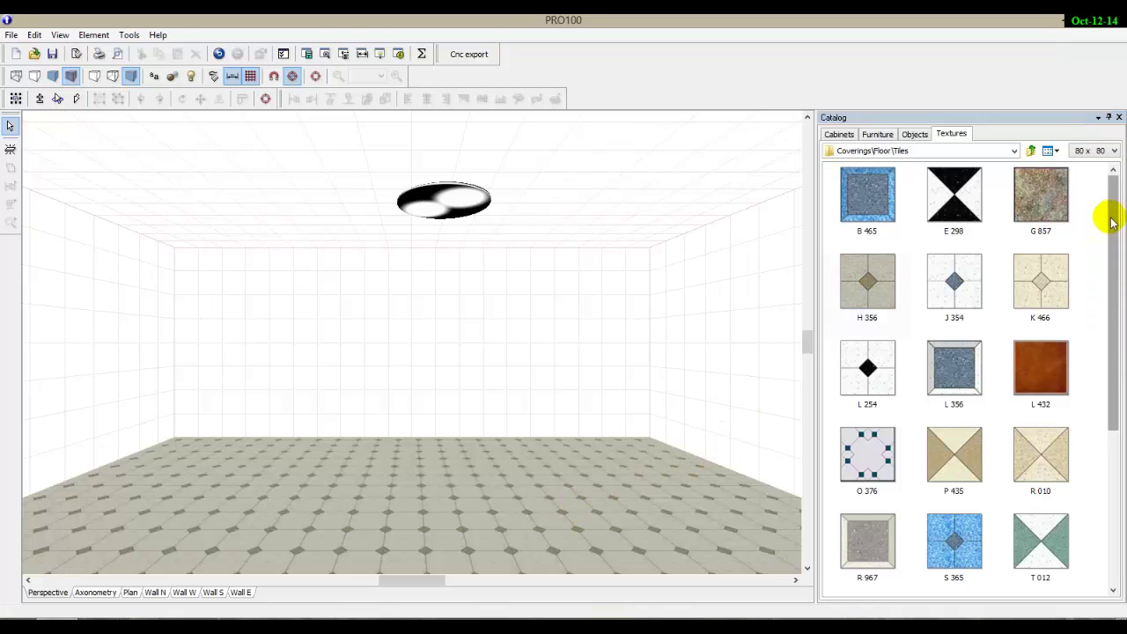
click(1031, 150)
click(1031, 150)
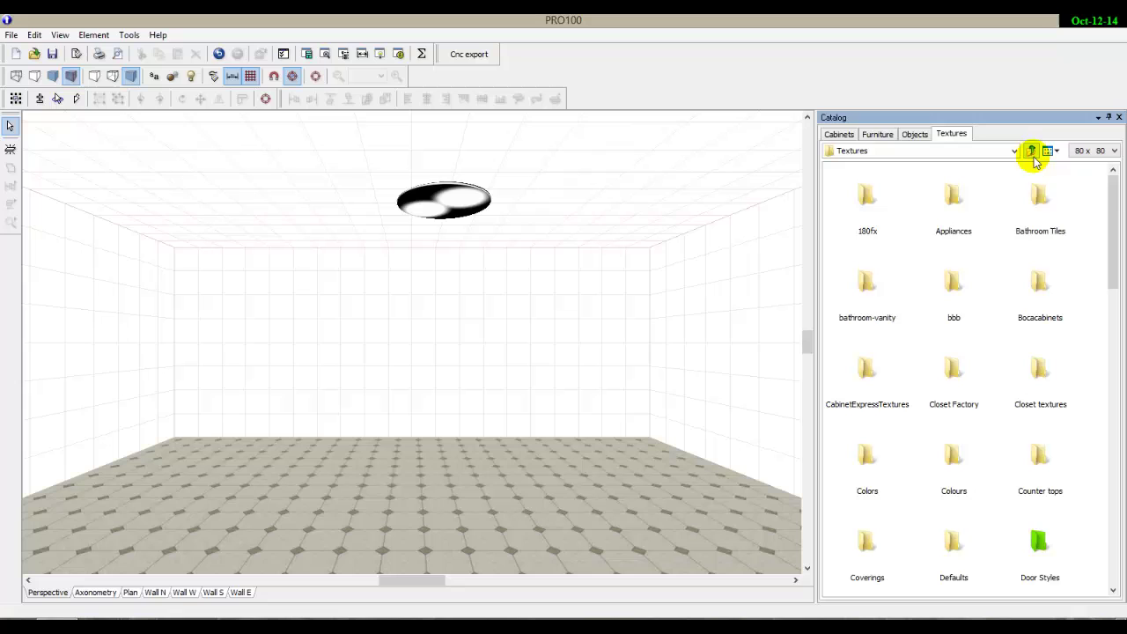
drag(1113, 203, 1113, 528)
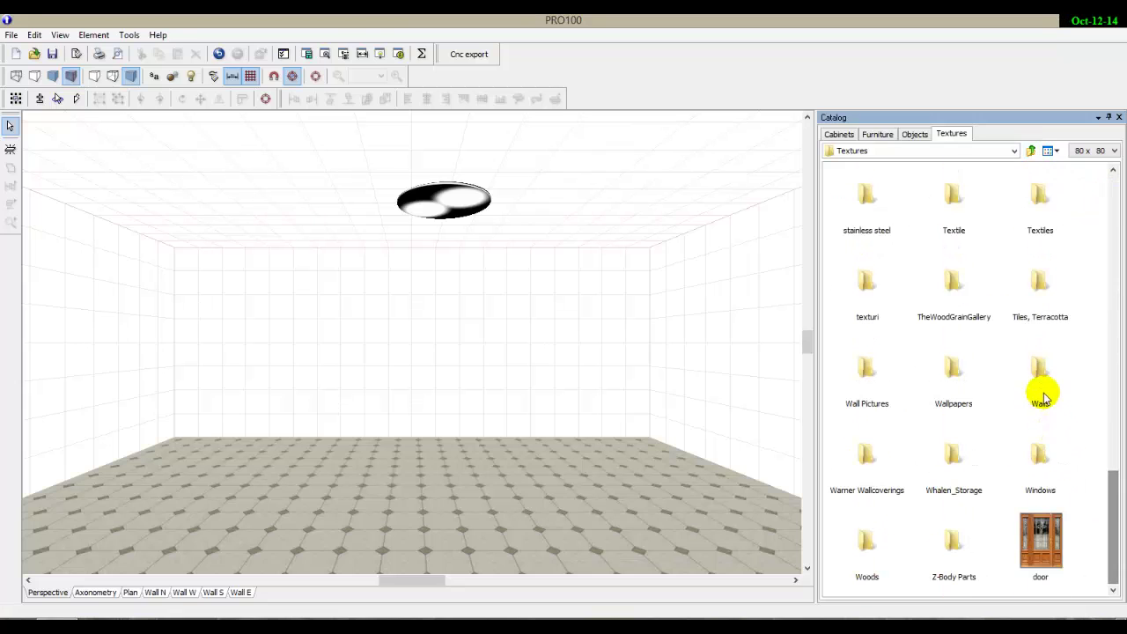
double_click(1043, 398)
Paint the right, back and left walls with the Green wall texture.
drag(953, 370, 770, 370)
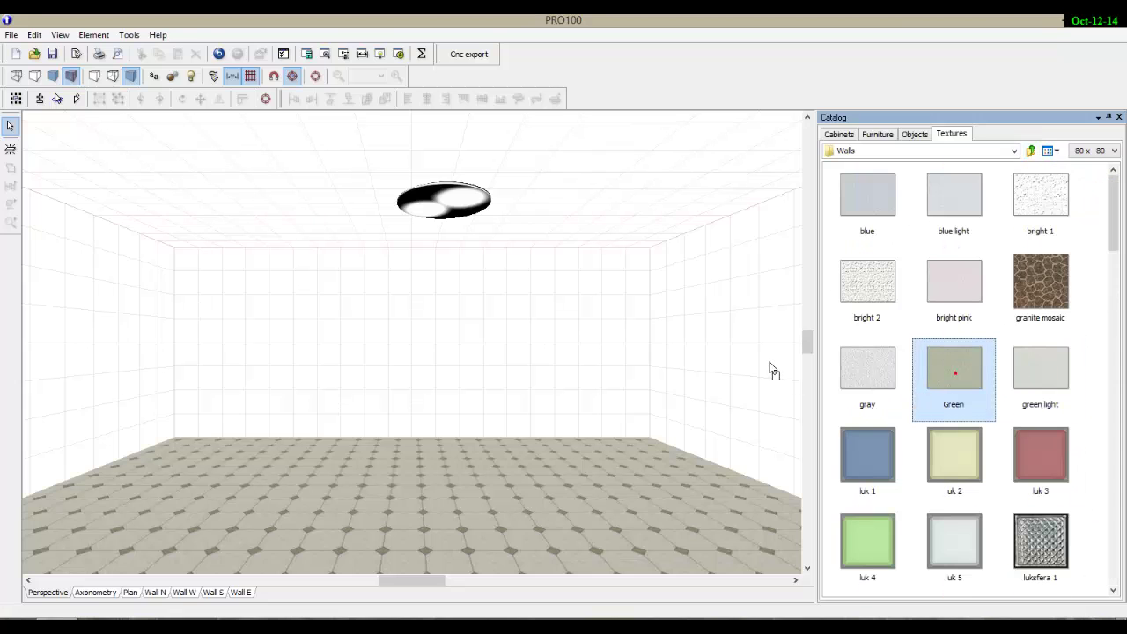
drag(955, 377, 569, 367)
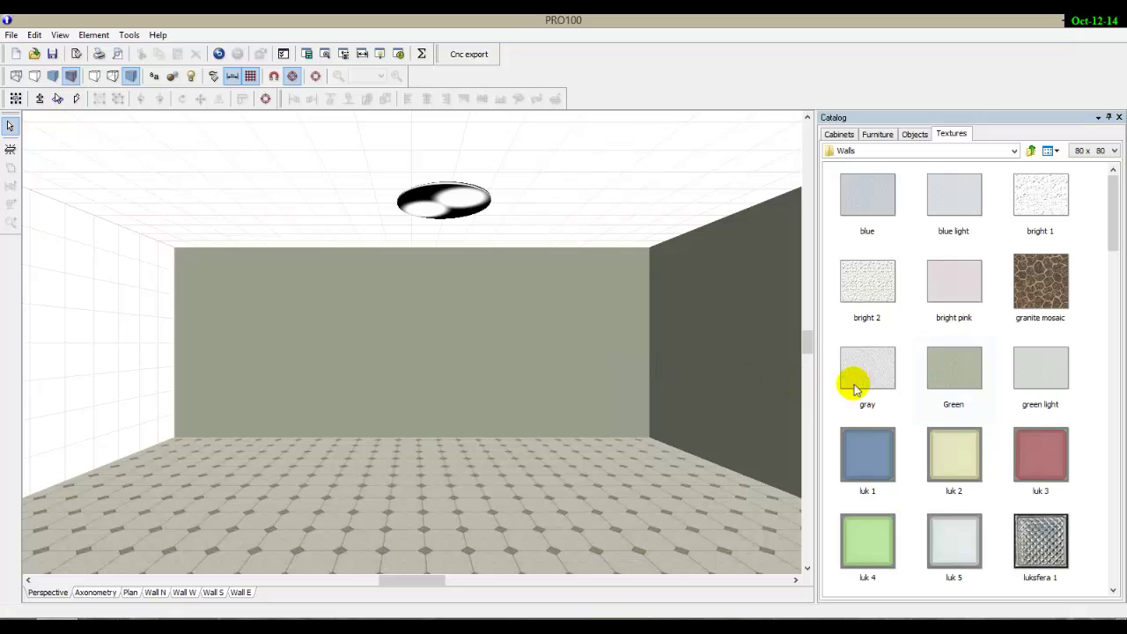
drag(871, 375, 109, 370)
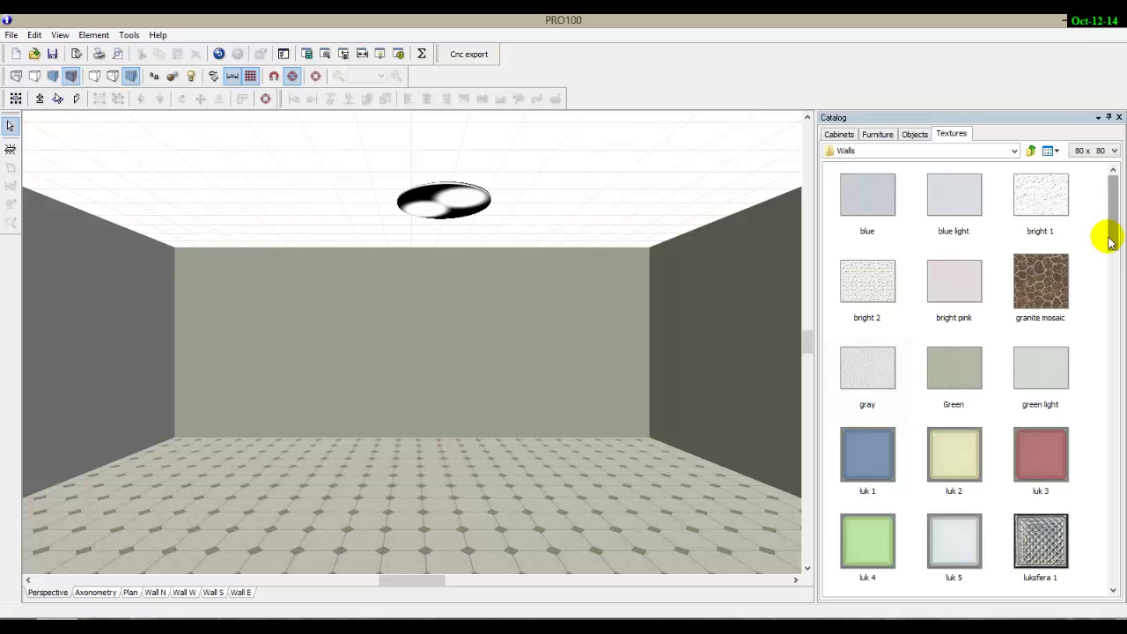
mouse_move(590, 466)
right_down()
mouse_move(458, 522)
mouse_move(395, 471)
right_up()
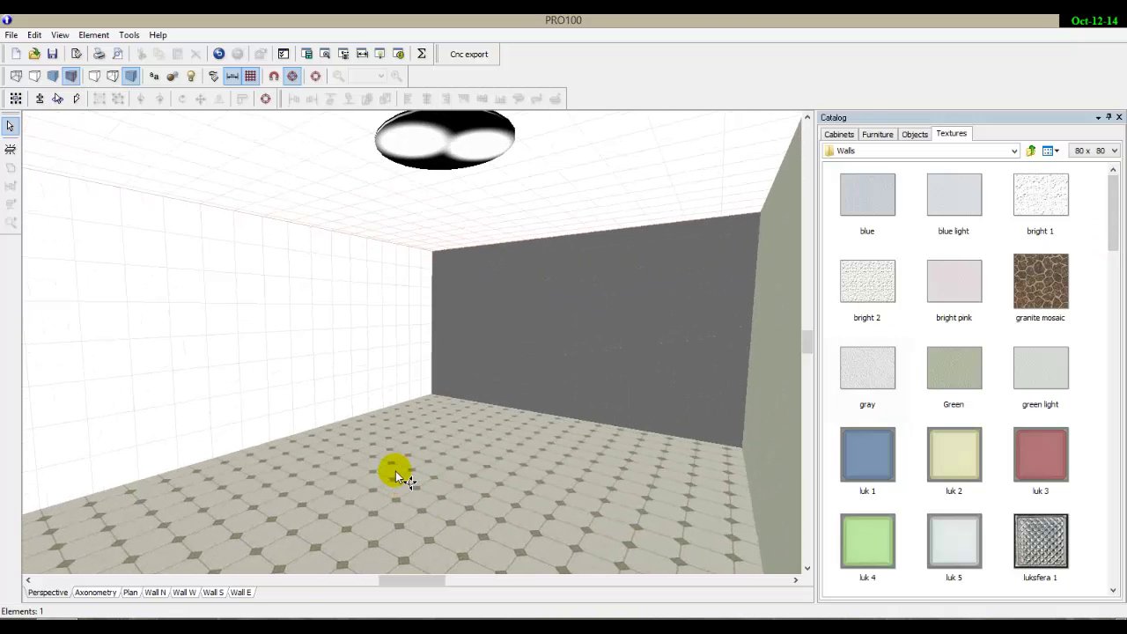
drag(953, 368, 300, 396)
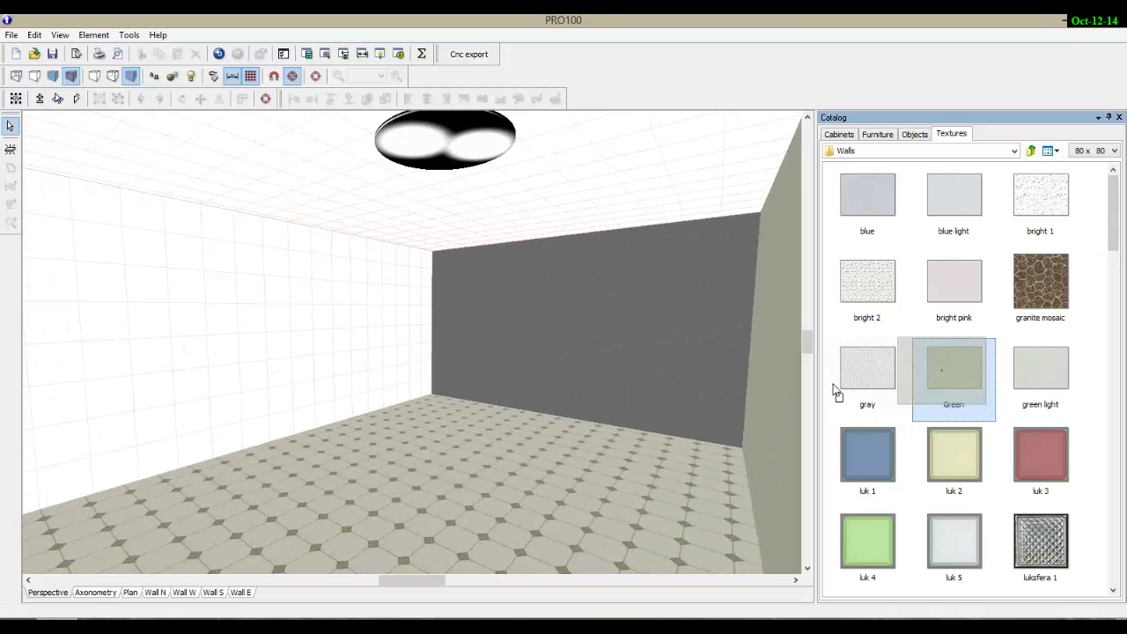
right_drag(398, 499, 604, 520)
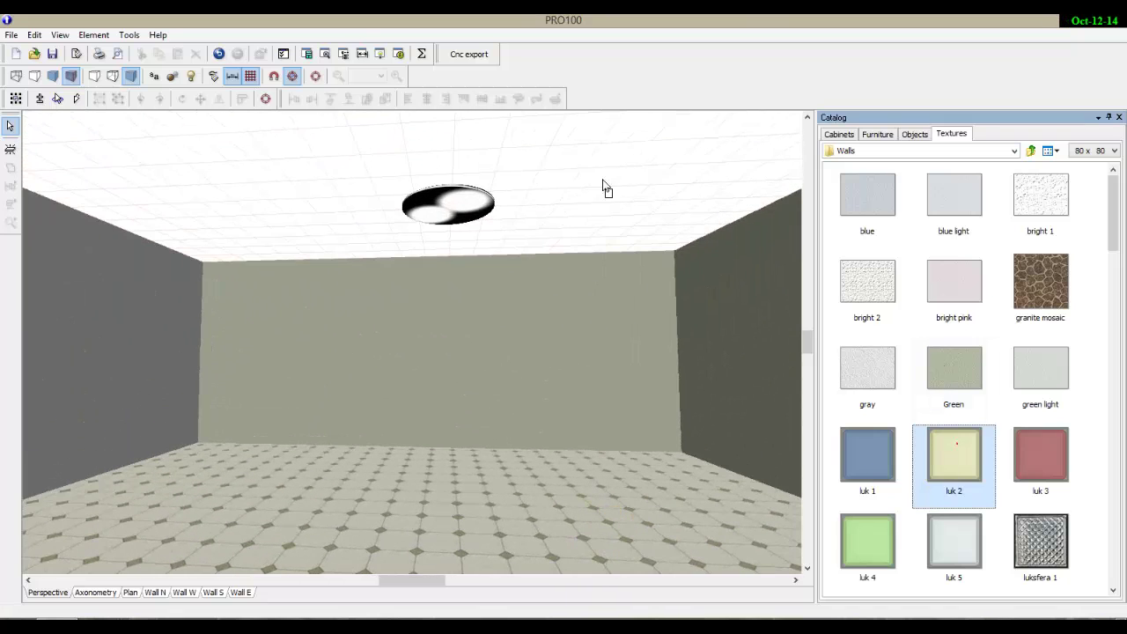
Cover the ceiling with the green light texture after trying luk 2 and luk 5.
drag(942, 452, 603, 185)
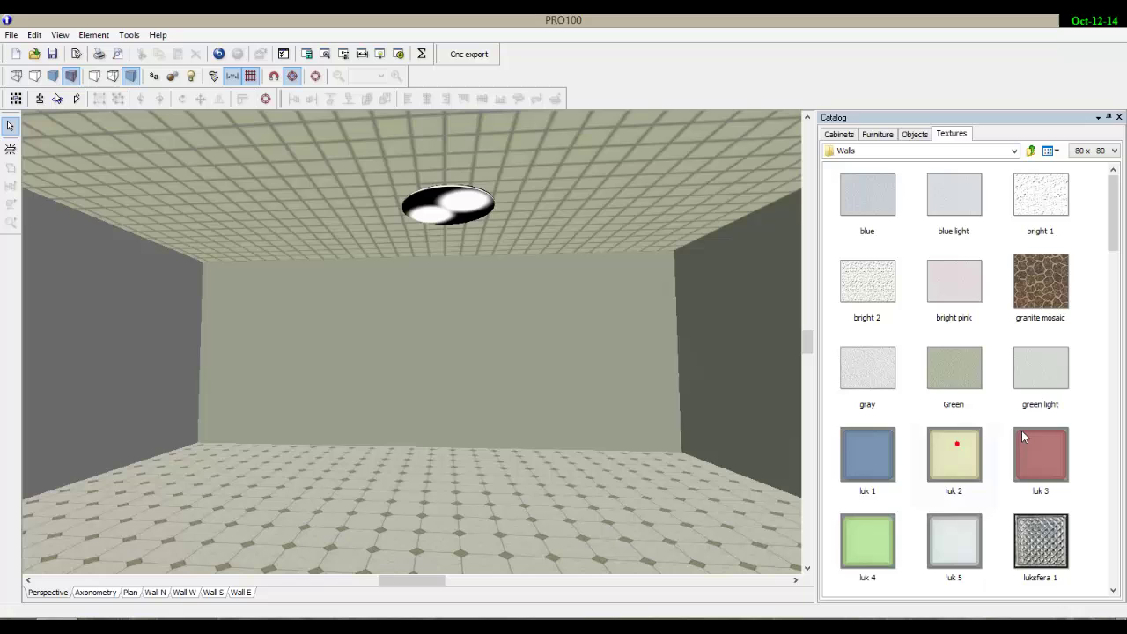
drag(972, 537, 523, 139)
drag(956, 541, 602, 261)
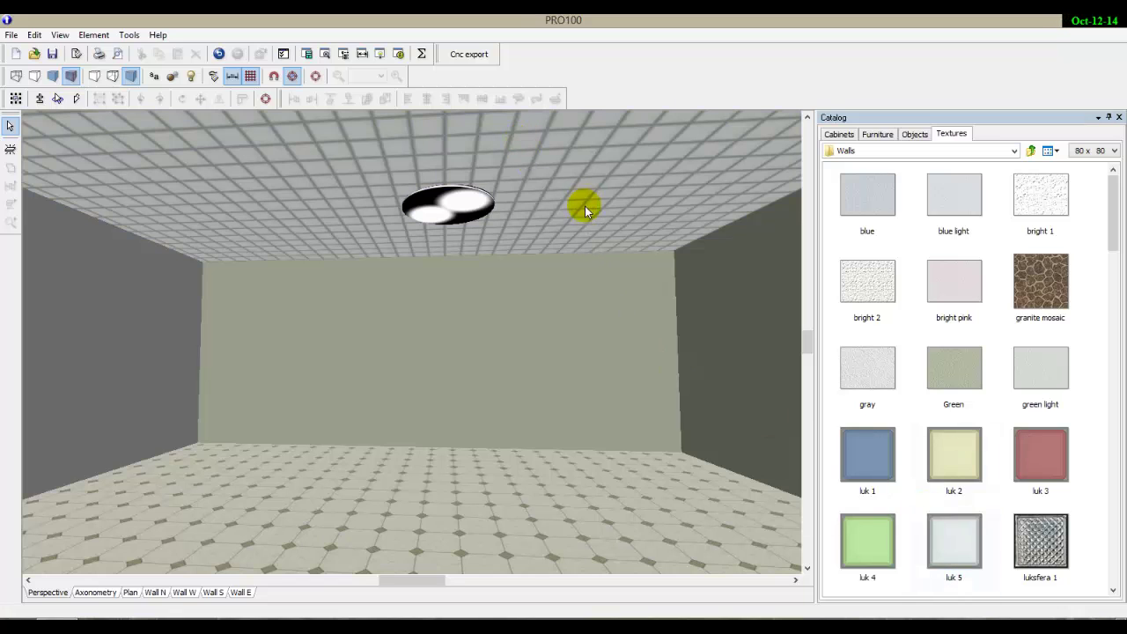
drag(588, 206, 561, 220)
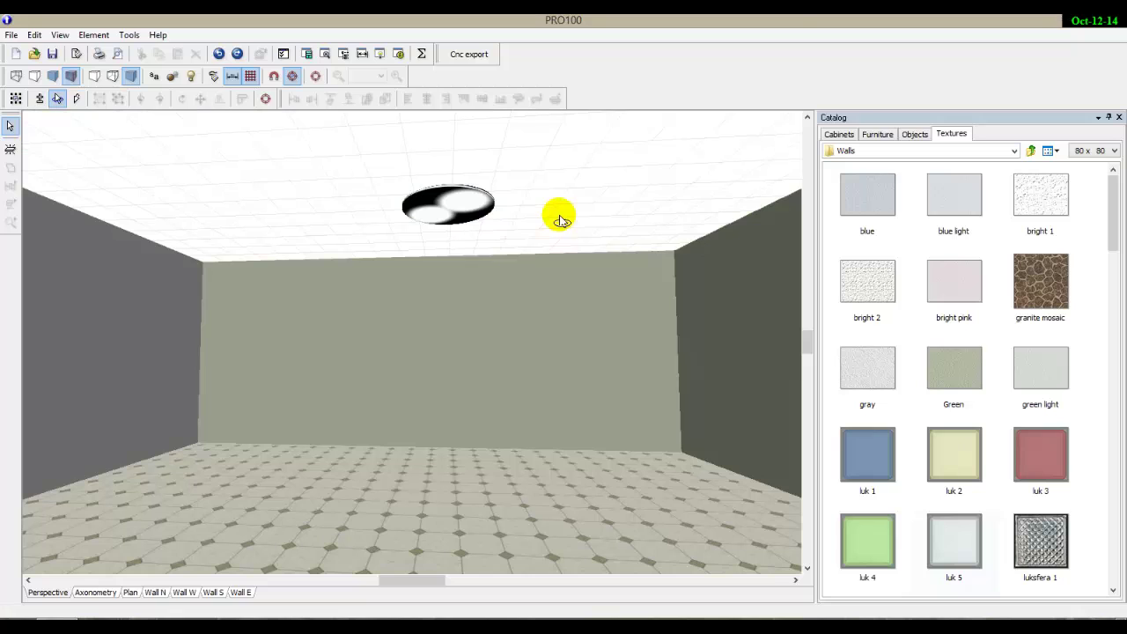
drag(1033, 368, 559, 189)
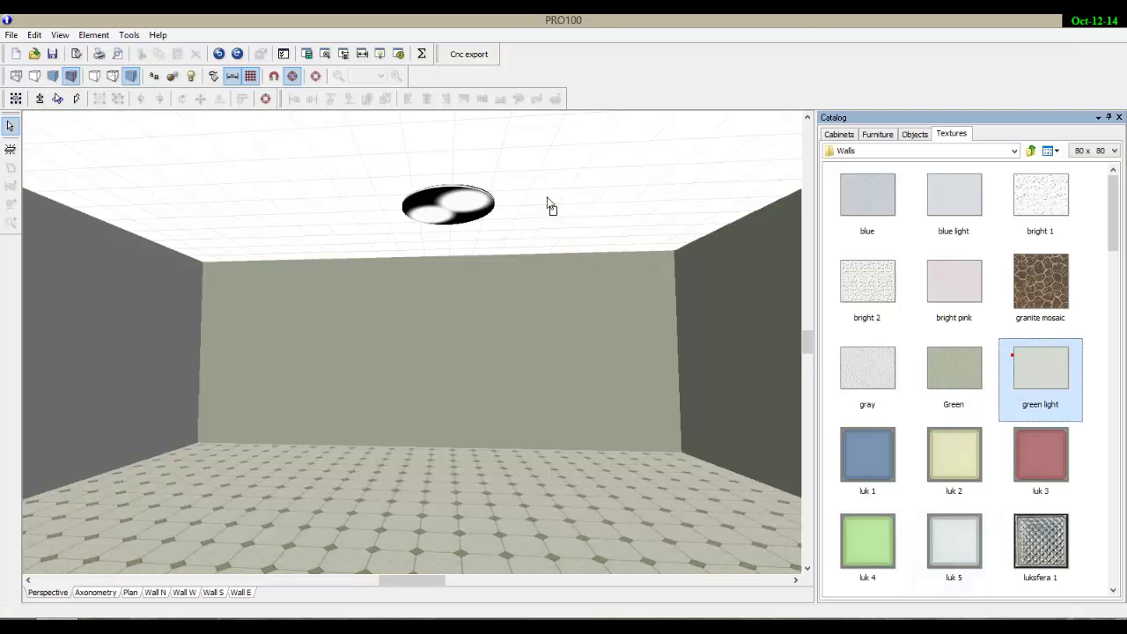
mouse_move(633, 505)
mouse_down()
mouse_move(463, 545)
mouse_move(458, 503)
mouse_up()
Set the ceiling light's width and depth to 7 inches each.
double_click(444, 220)
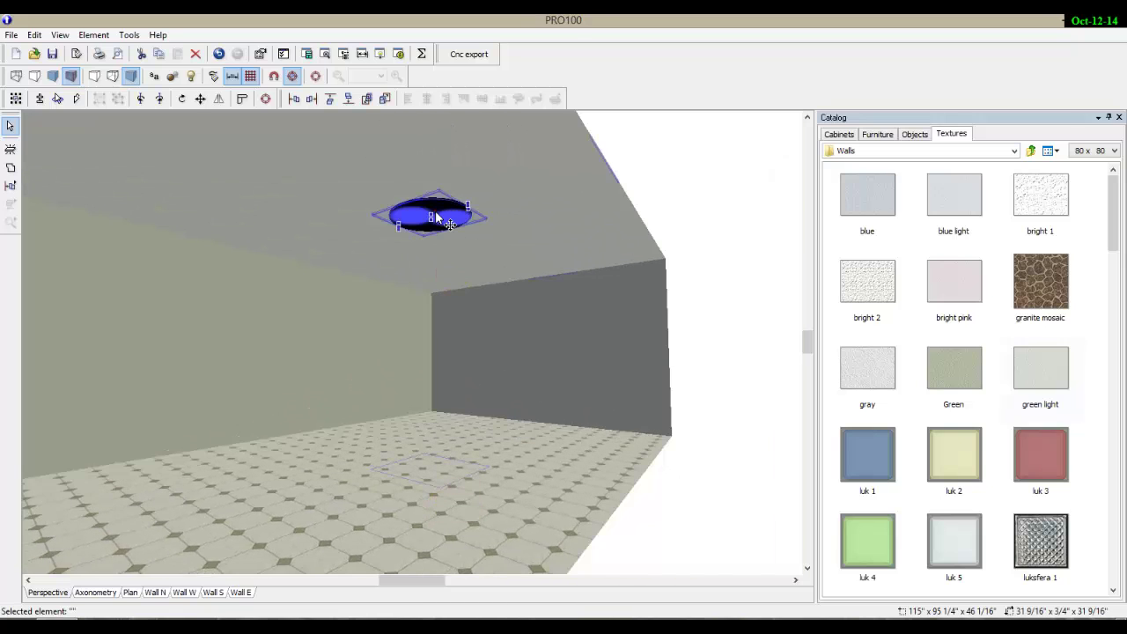
click(578, 240)
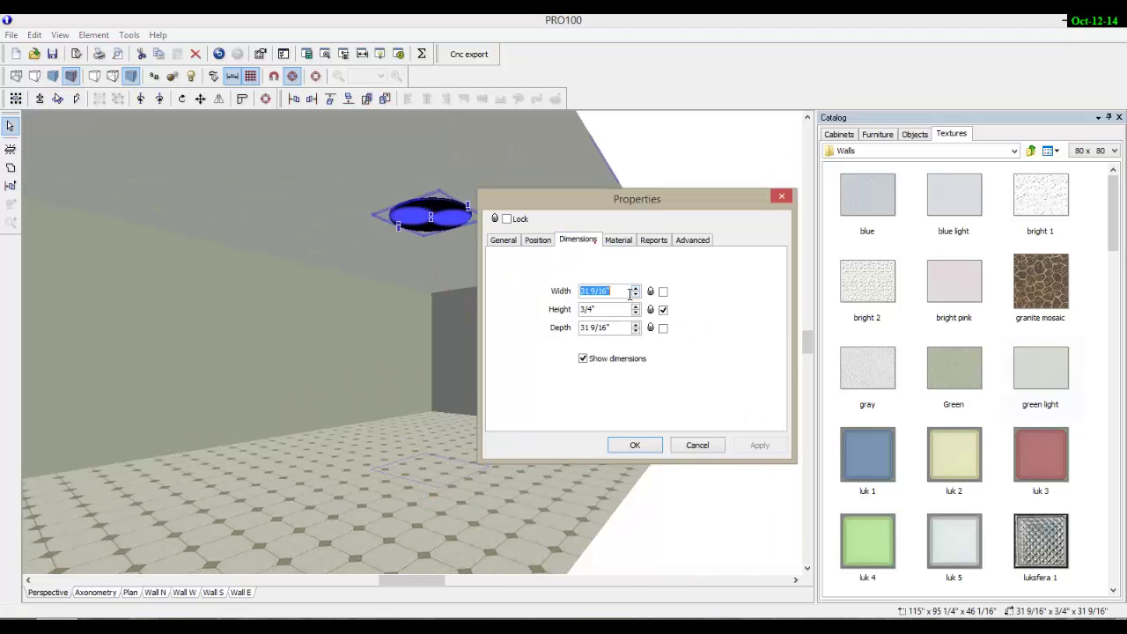
text(7)
click(621, 326)
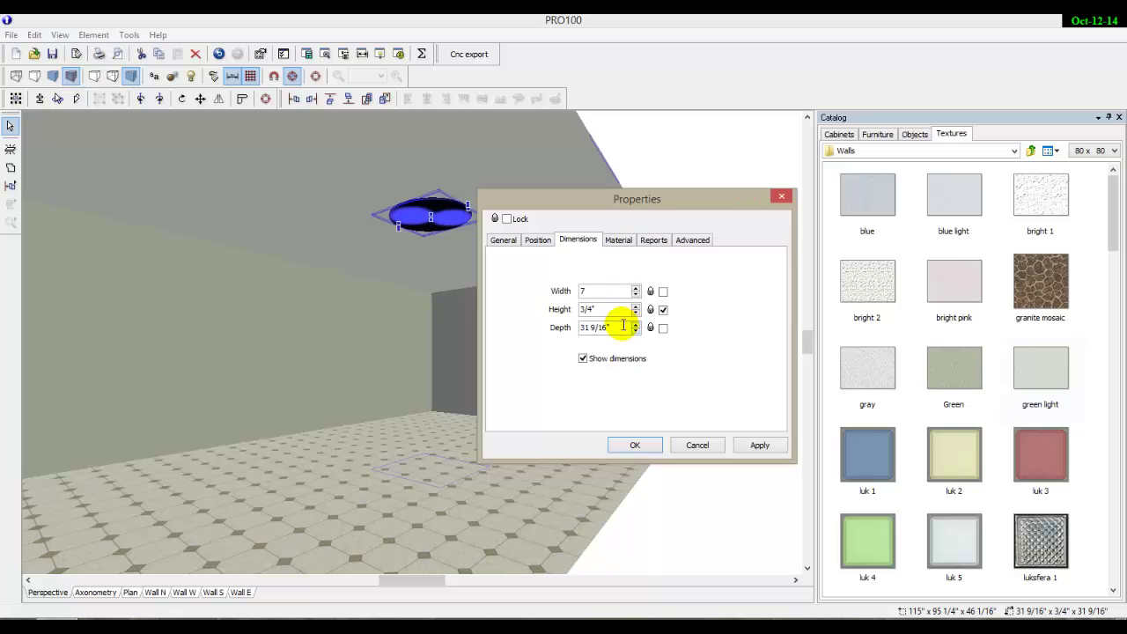
text(7)
click(636, 446)
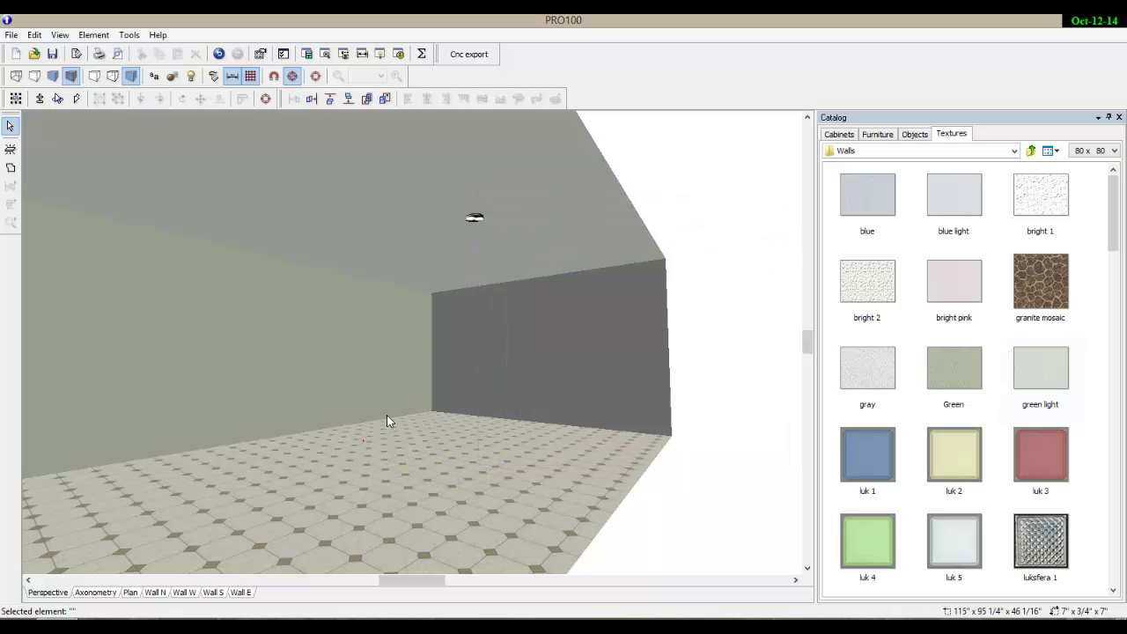
click(362, 440)
mouse_move(434, 429)
middle_down()
mouse_move(496, 453)
mouse_move(541, 448)
middle_up()
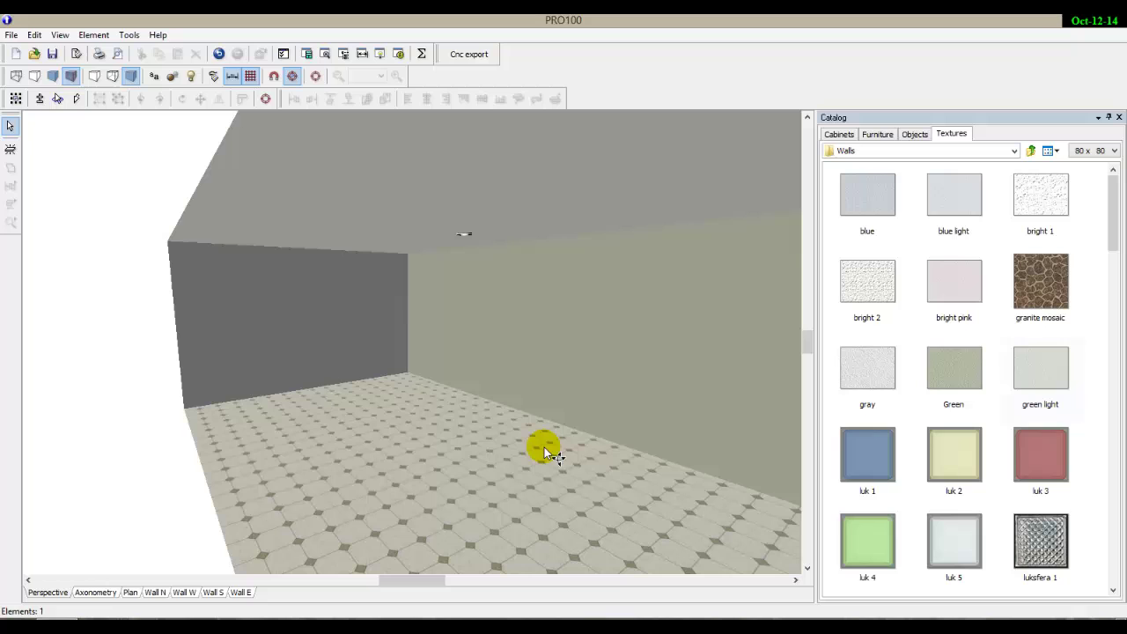
Enable realistic lighting, glance at the Tools menu, and select the ceiling light.
click(190, 77)
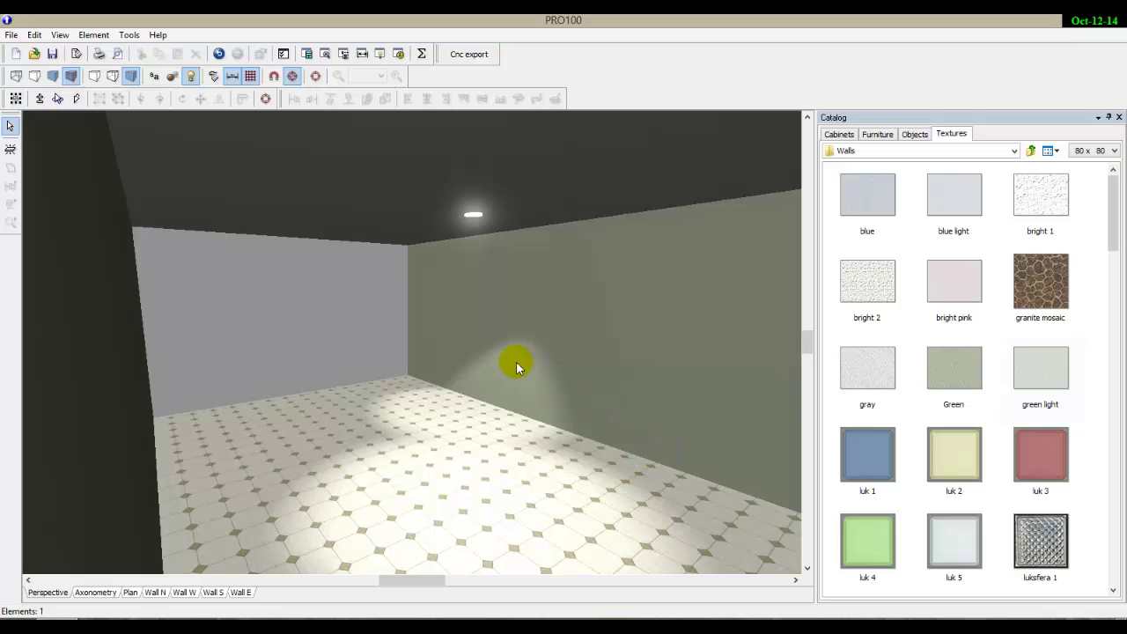
click(128, 36)
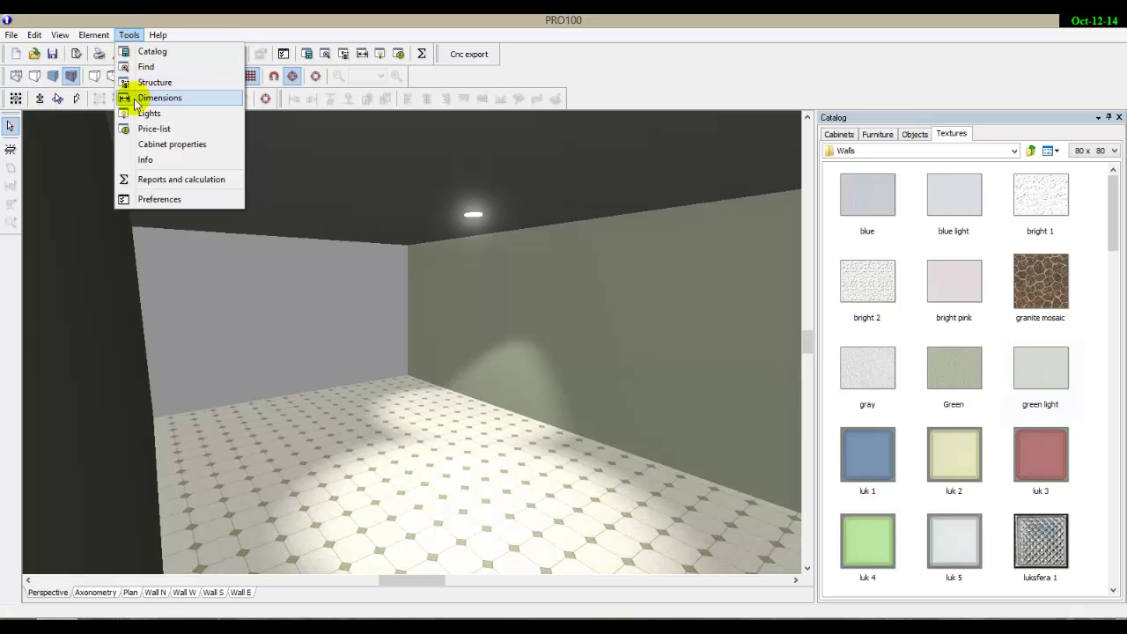
click(410, 366)
click(473, 215)
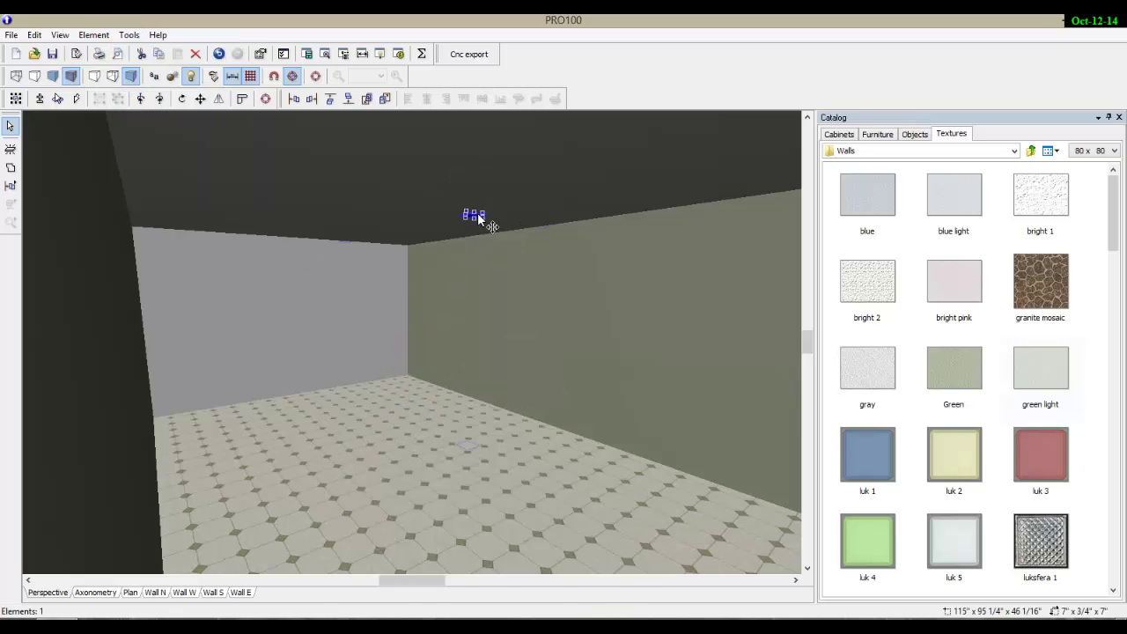
click(181, 100)
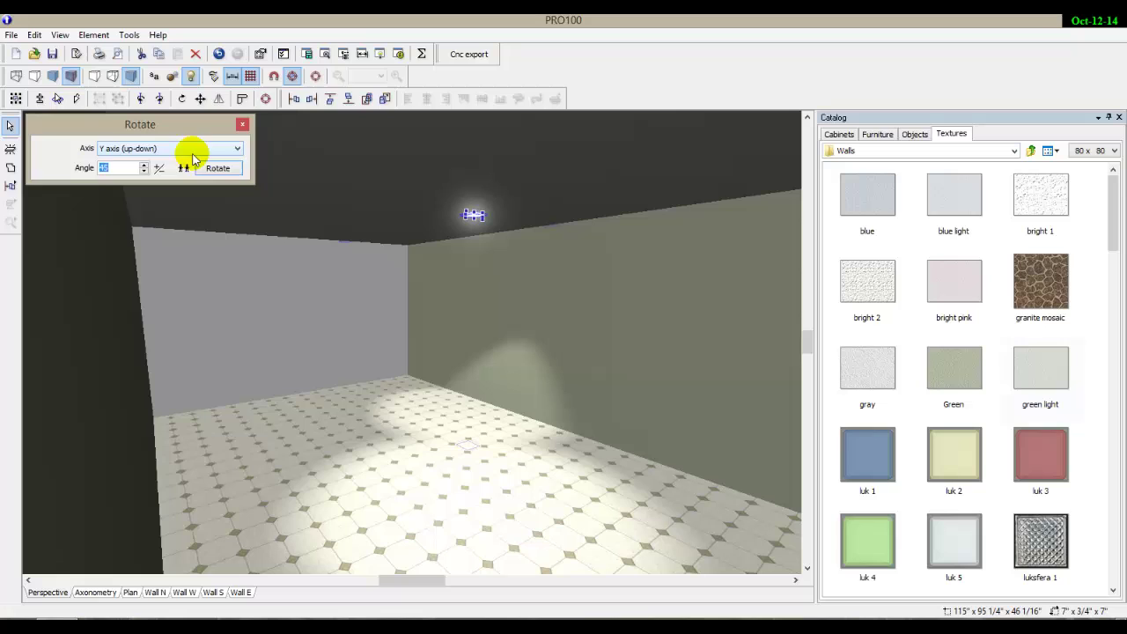
click(192, 154)
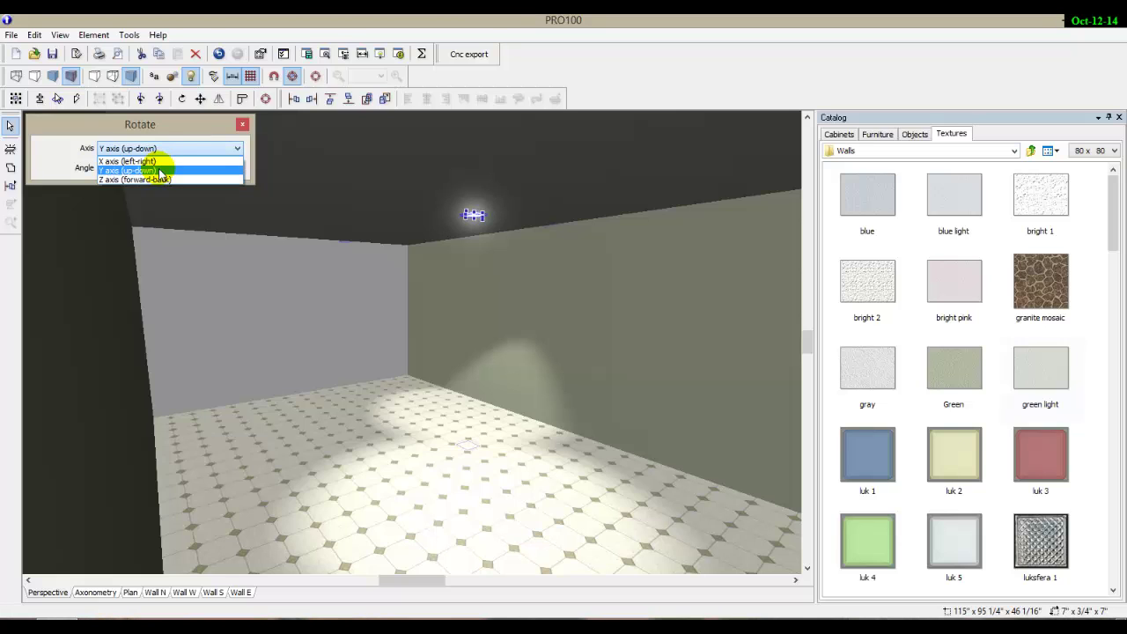
click(157, 161)
click(218, 168)
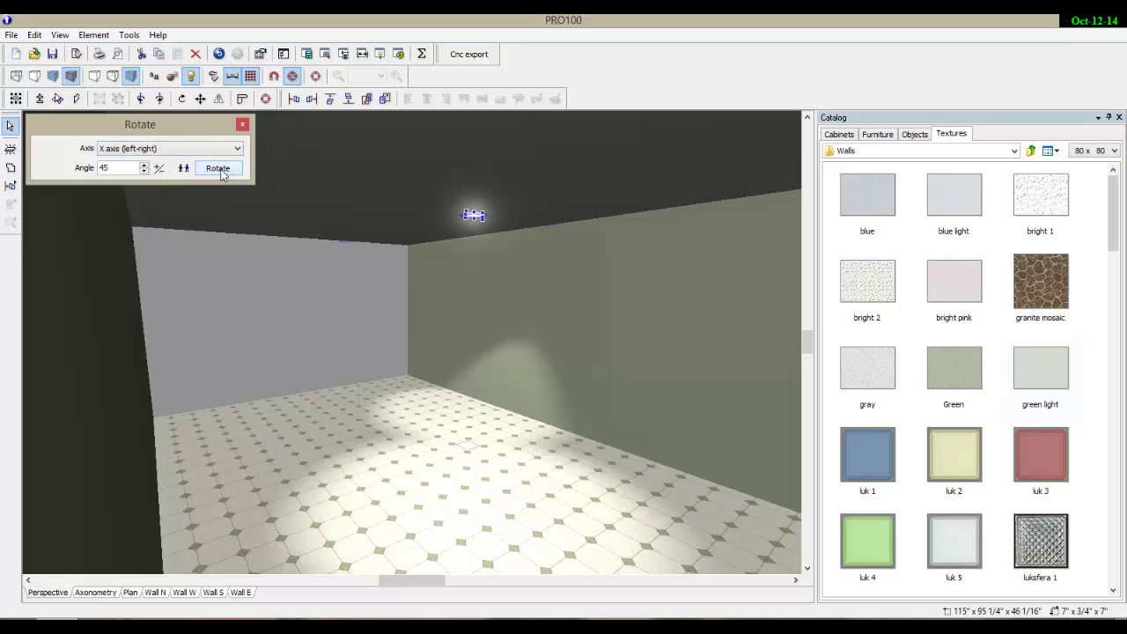
click(218, 168)
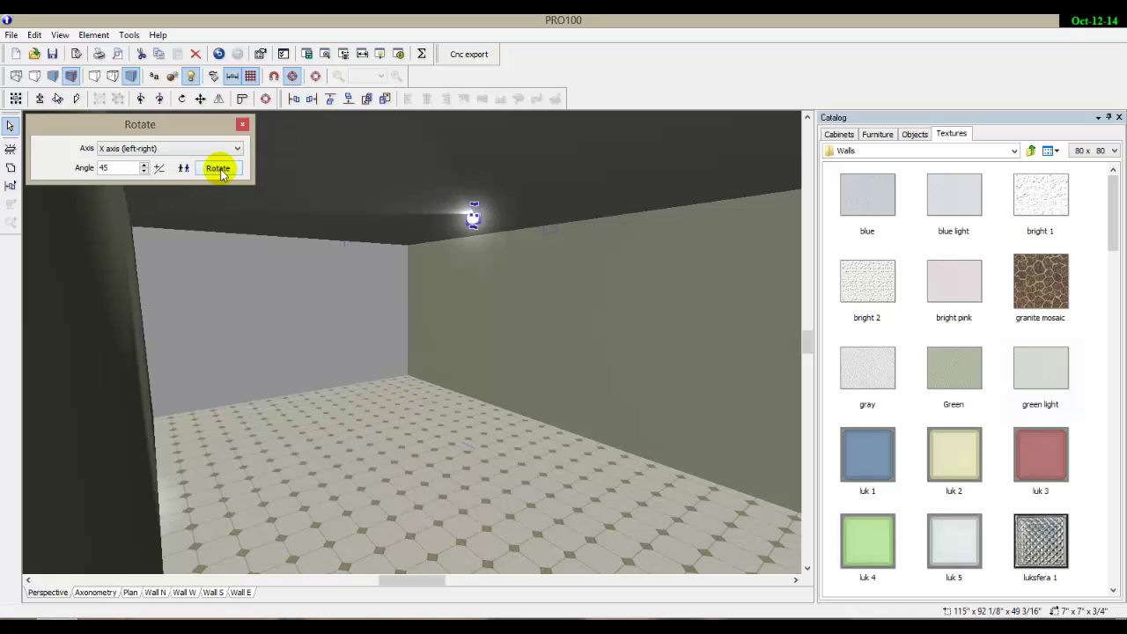
click(219, 169)
click(218, 168)
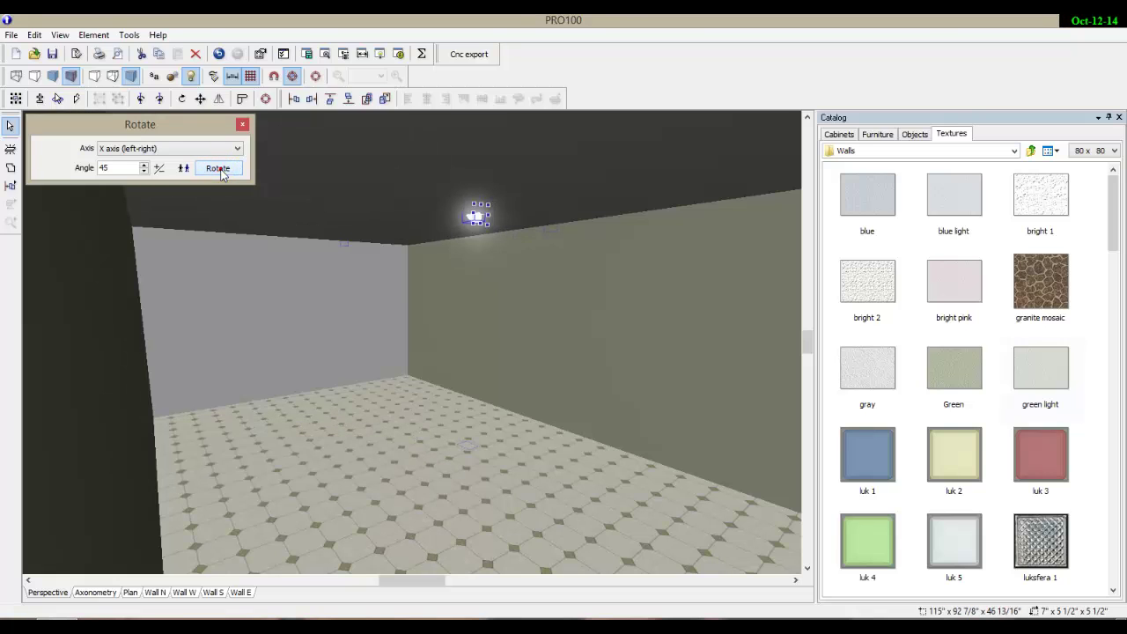
click(218, 169)
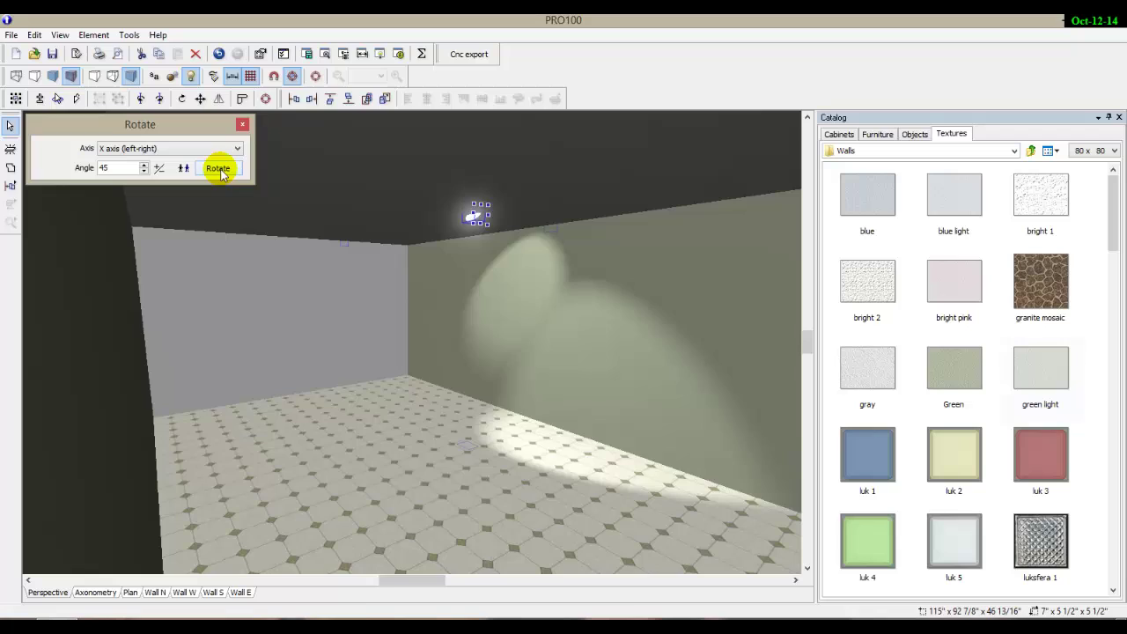
click(218, 168)
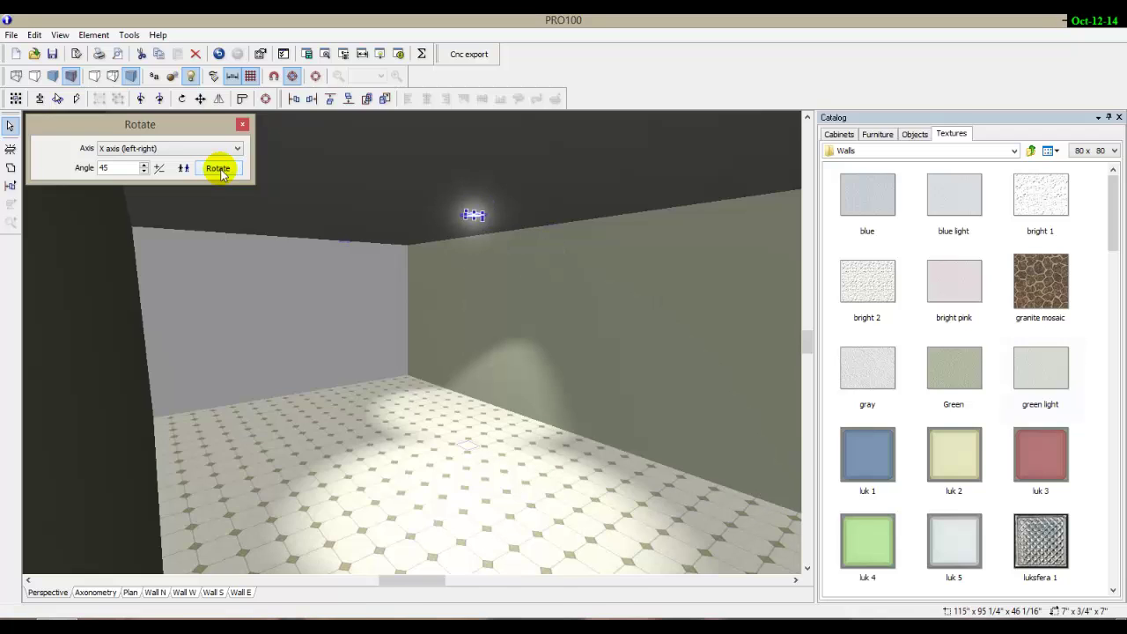
click(239, 126)
click(491, 197)
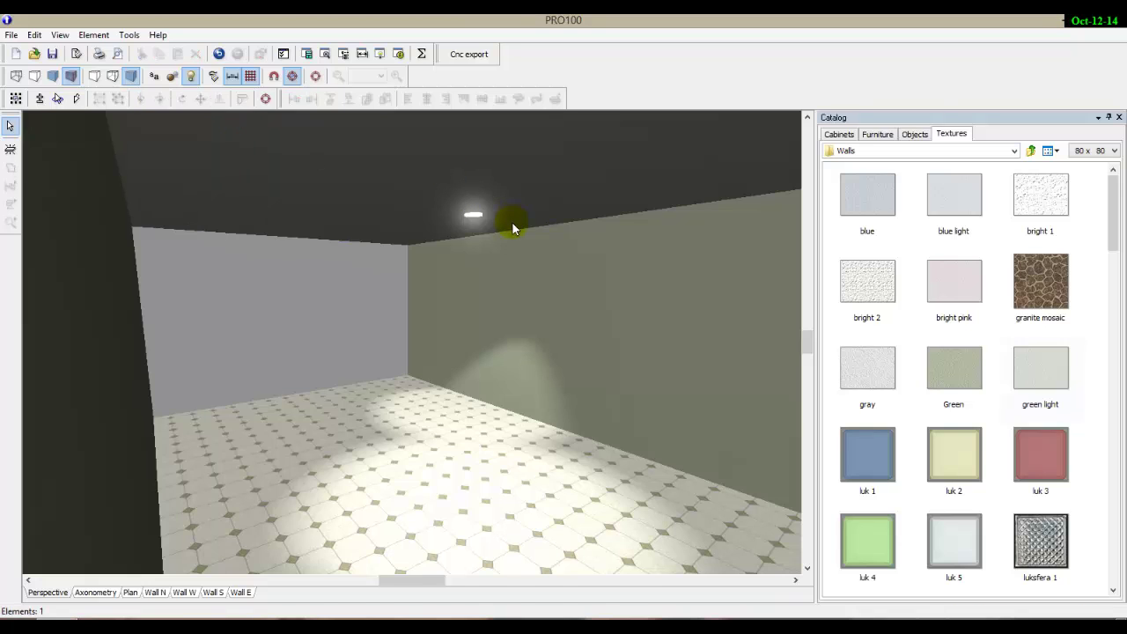
Open Tools > Lights and dock the Lights panel beside the catalog.
click(128, 35)
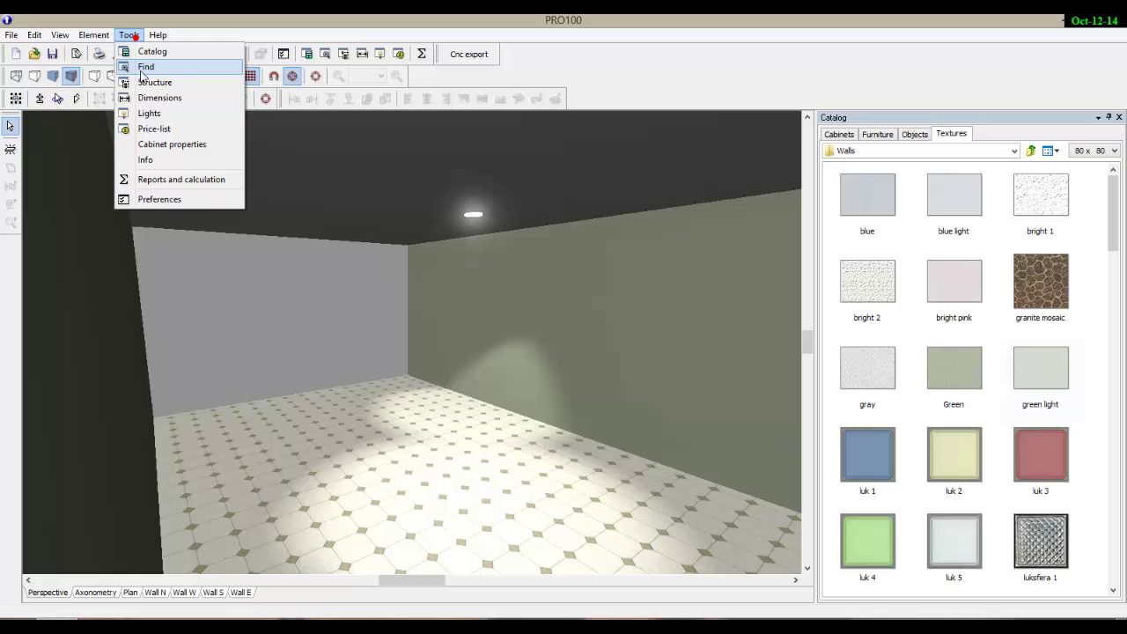
click(148, 113)
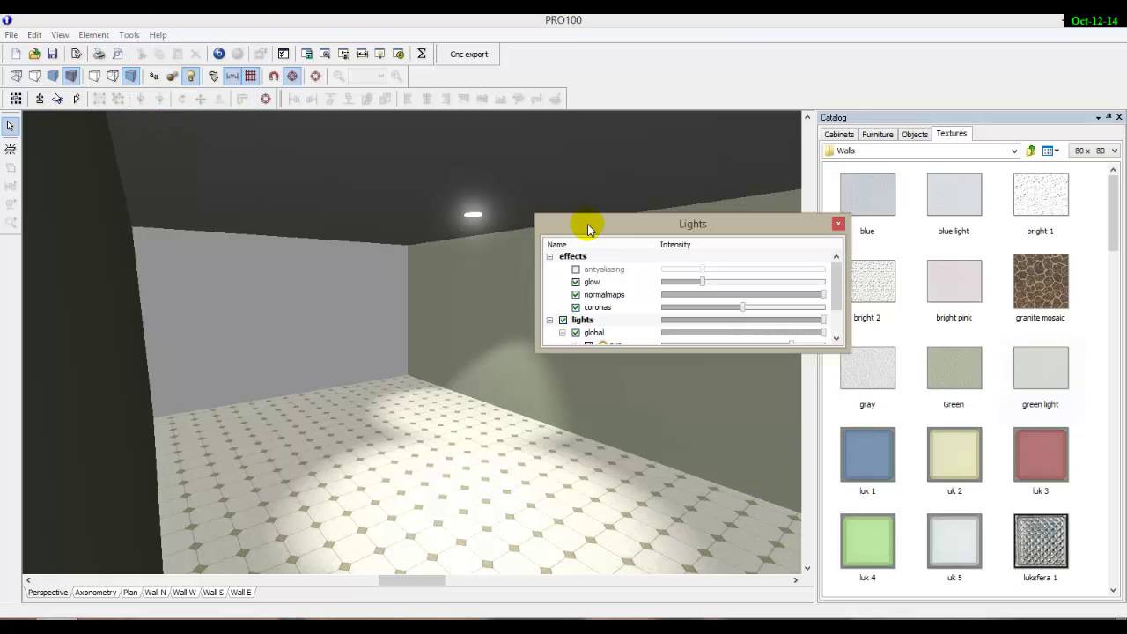
mouse_move(583, 225)
mouse_down()
mouse_move(871, 212)
mouse_move(958, 139)
mouse_move(925, 122)
mouse_up()
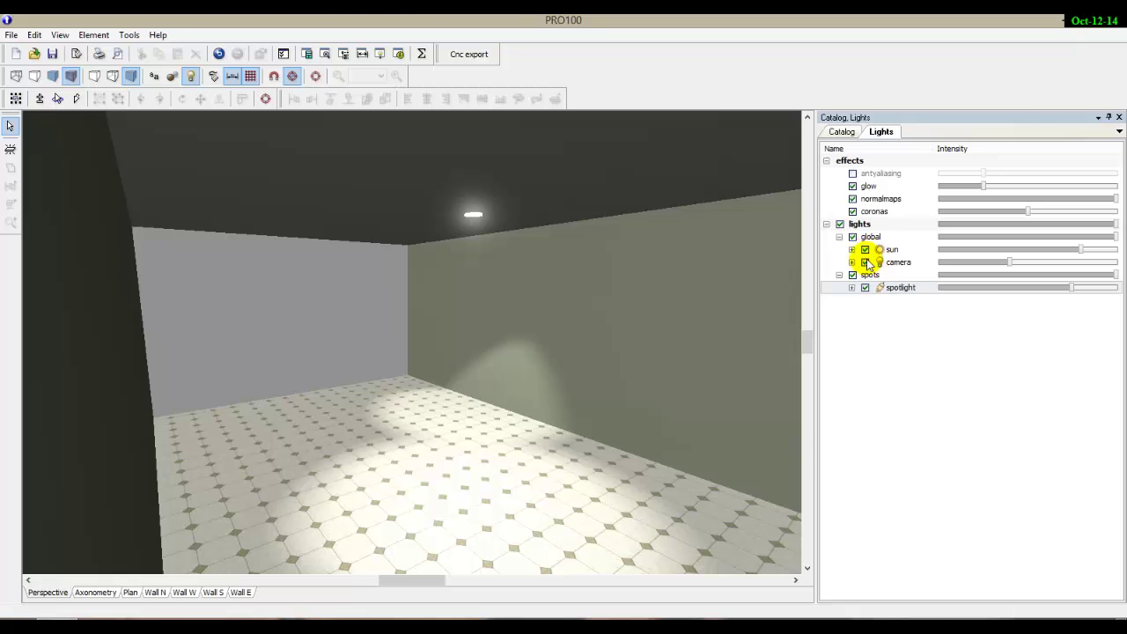
Toggle the sun, camera and global lights off and on, and expand the sun node.
click(865, 250)
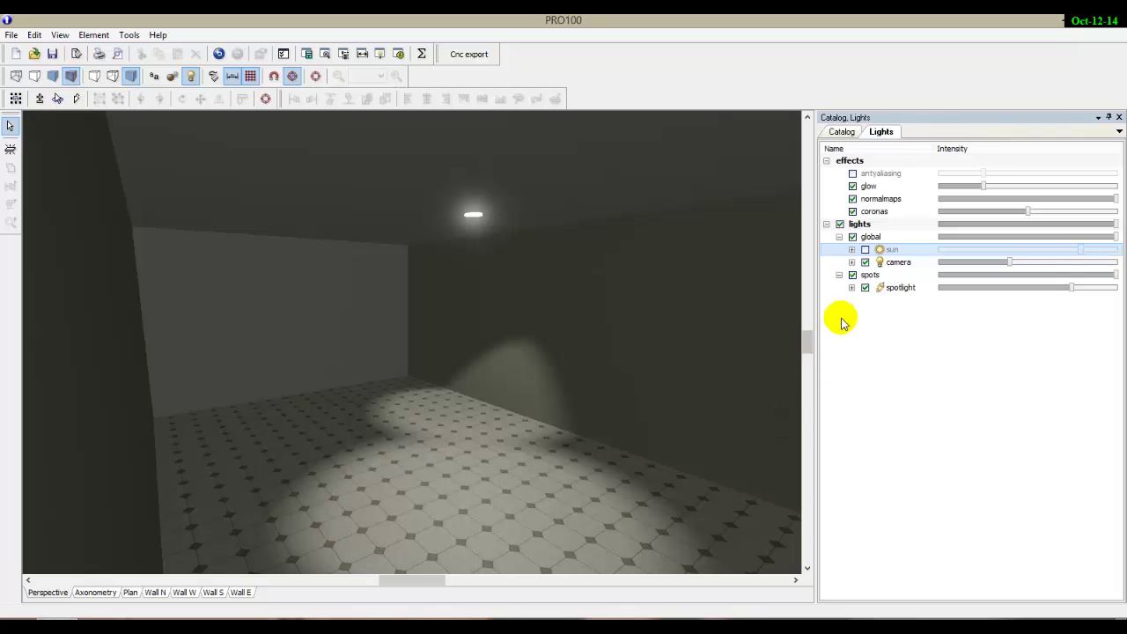
click(866, 250)
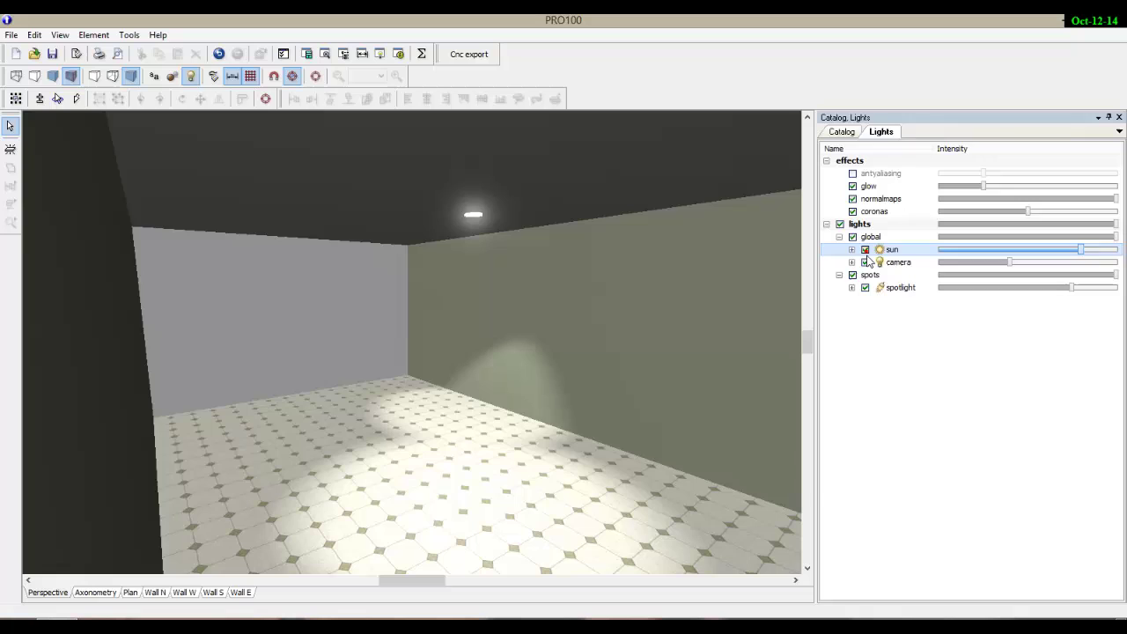
click(865, 262)
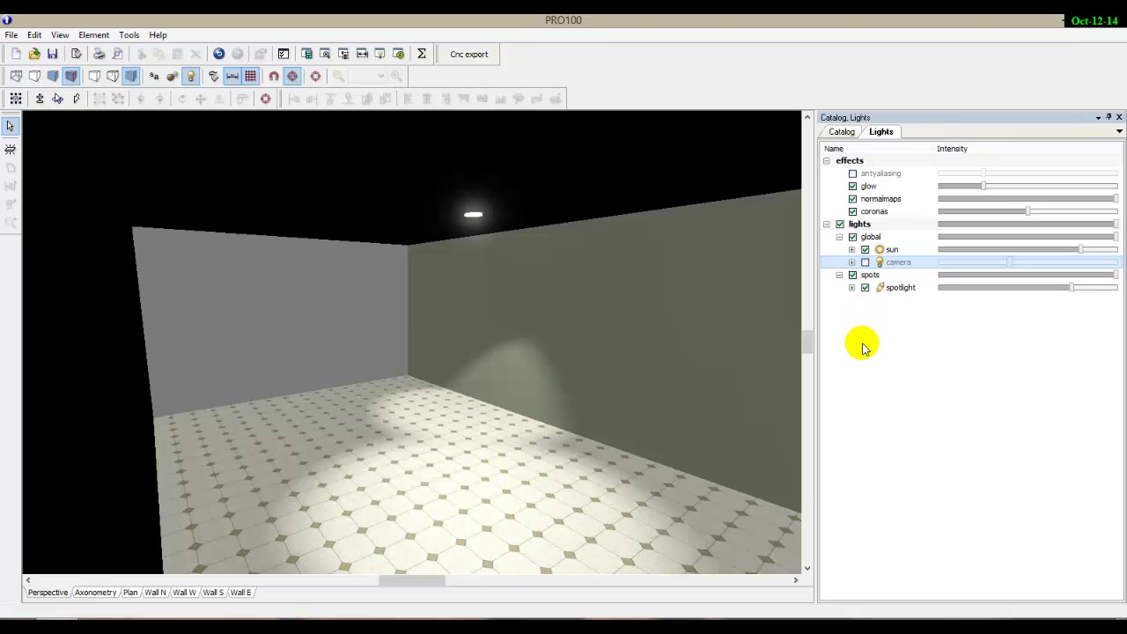
click(865, 262)
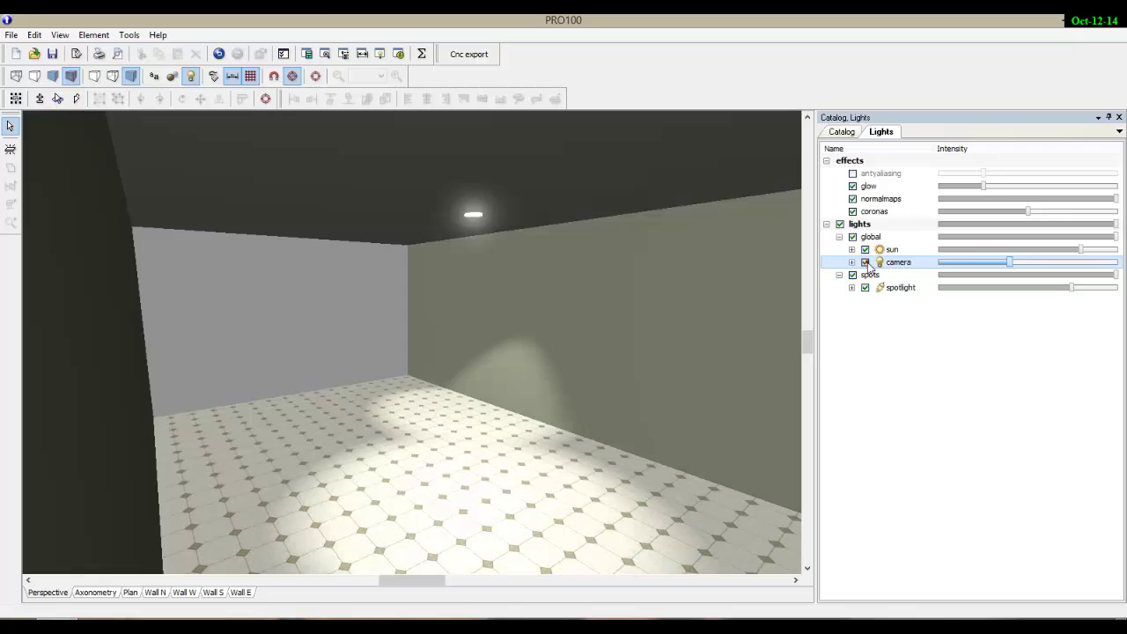
click(852, 250)
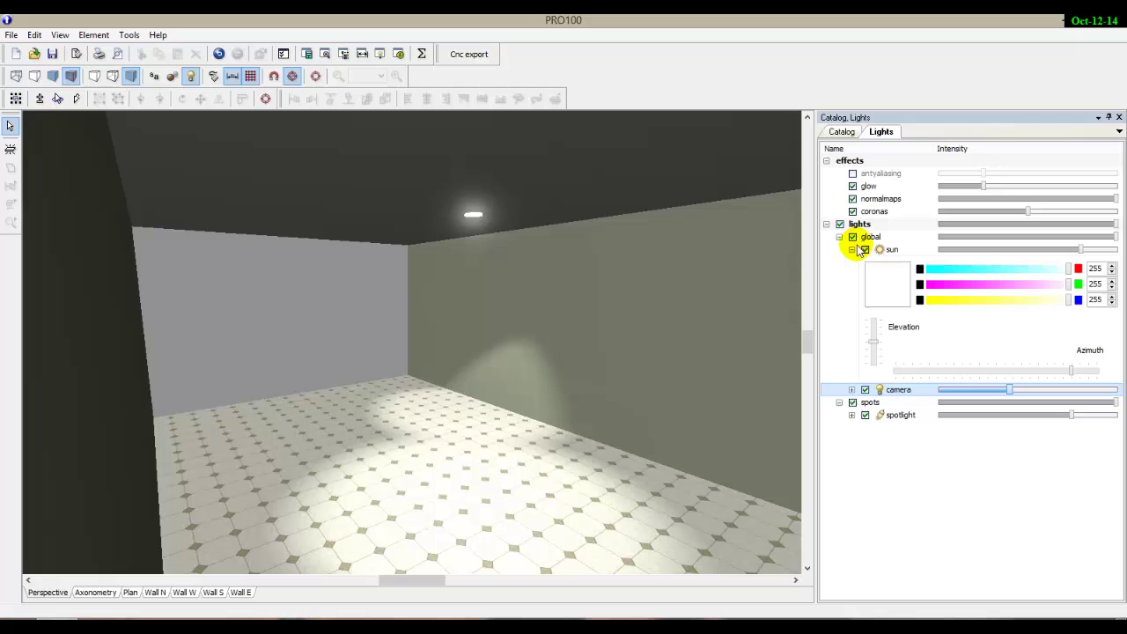
click(852, 237)
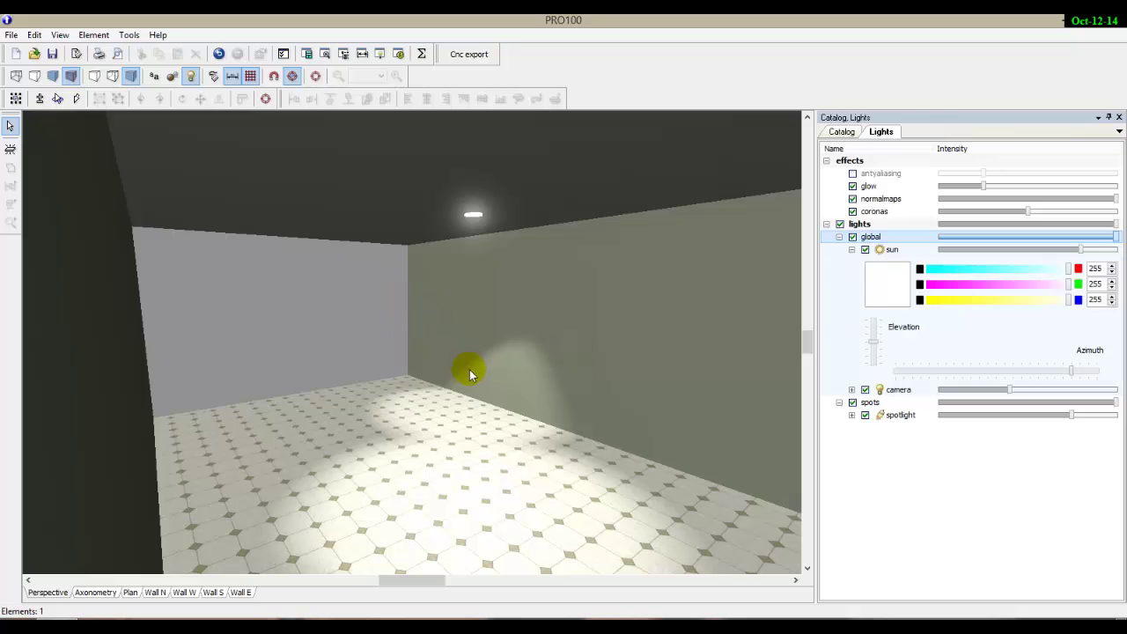
Hang the W0930 wall cabinet on the back wall and turn the view to face it.
click(842, 131)
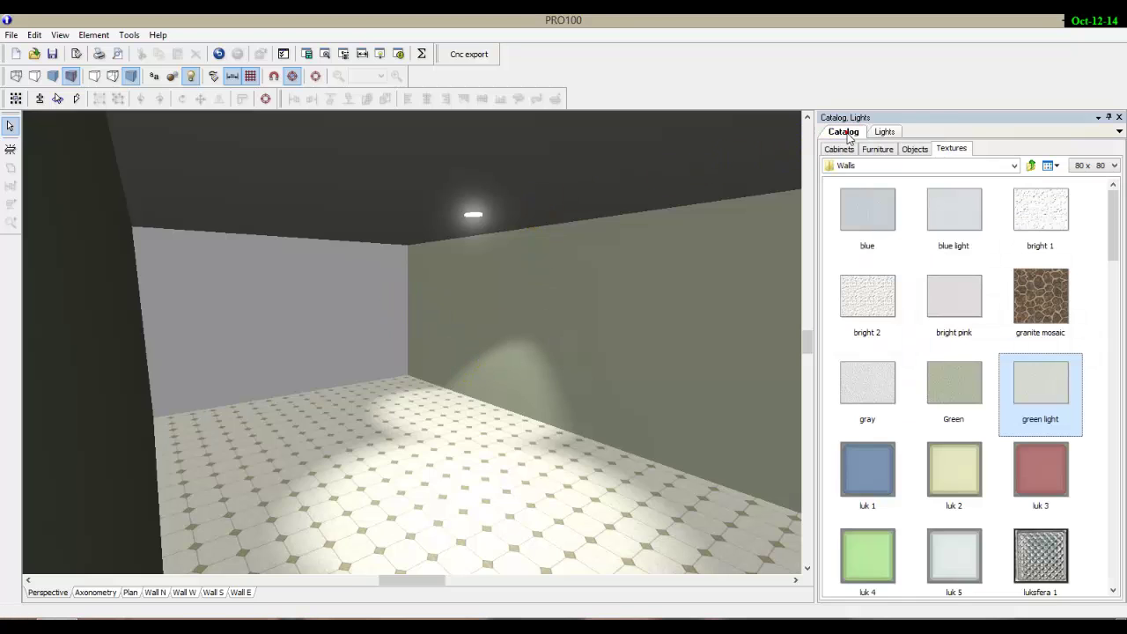
click(1031, 165)
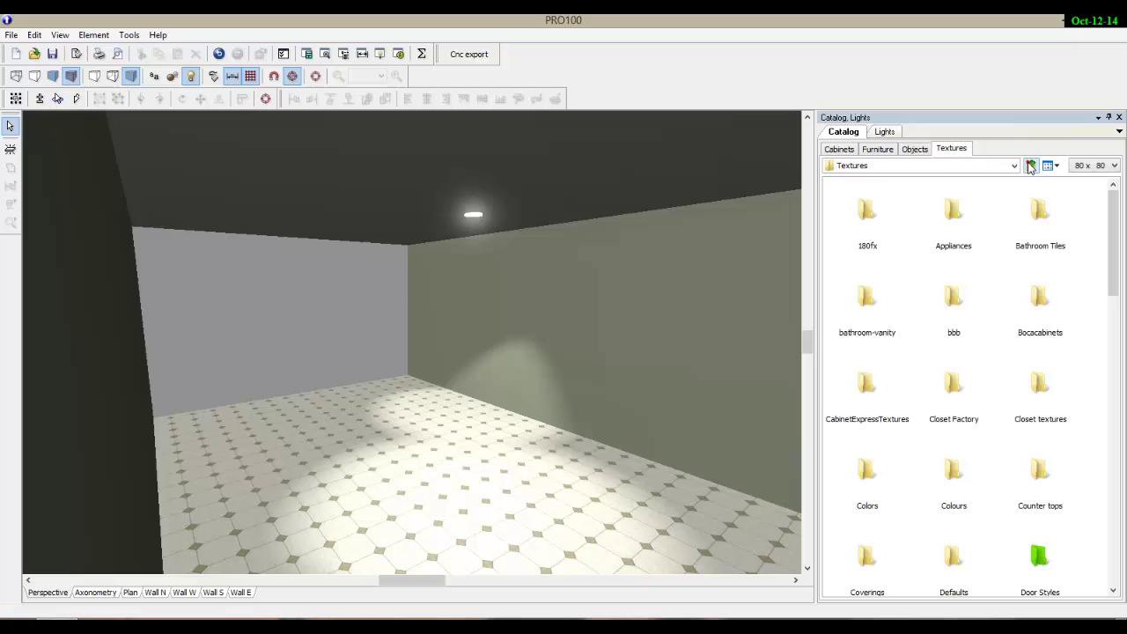
click(839, 149)
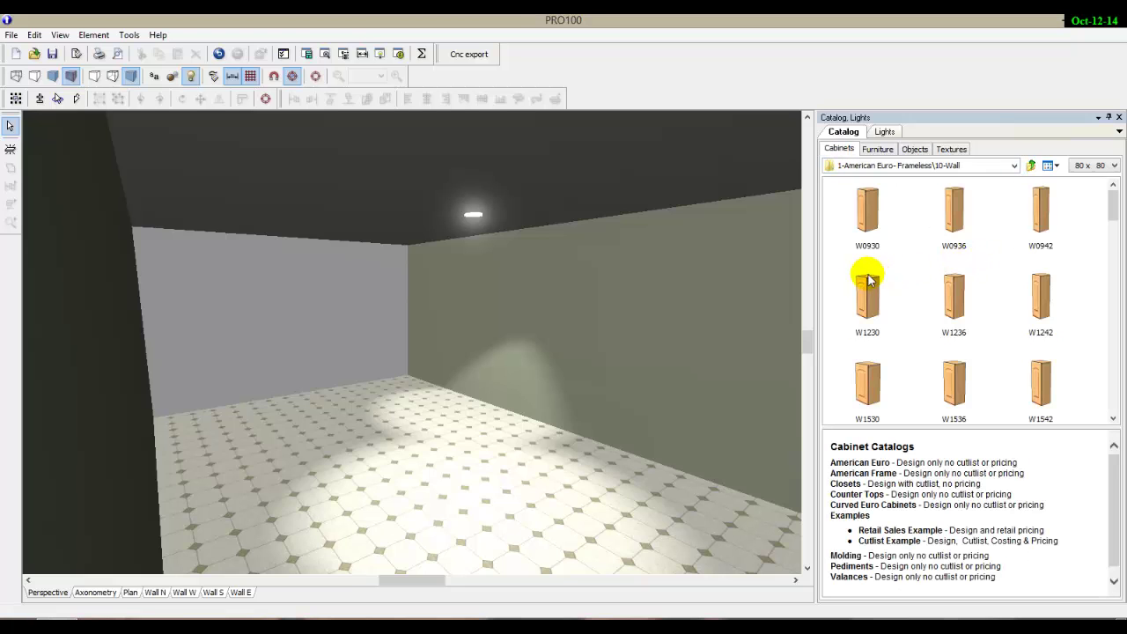
mouse_move(867, 216)
mouse_down()
mouse_move(550, 330)
mouse_move(572, 317)
mouse_up()
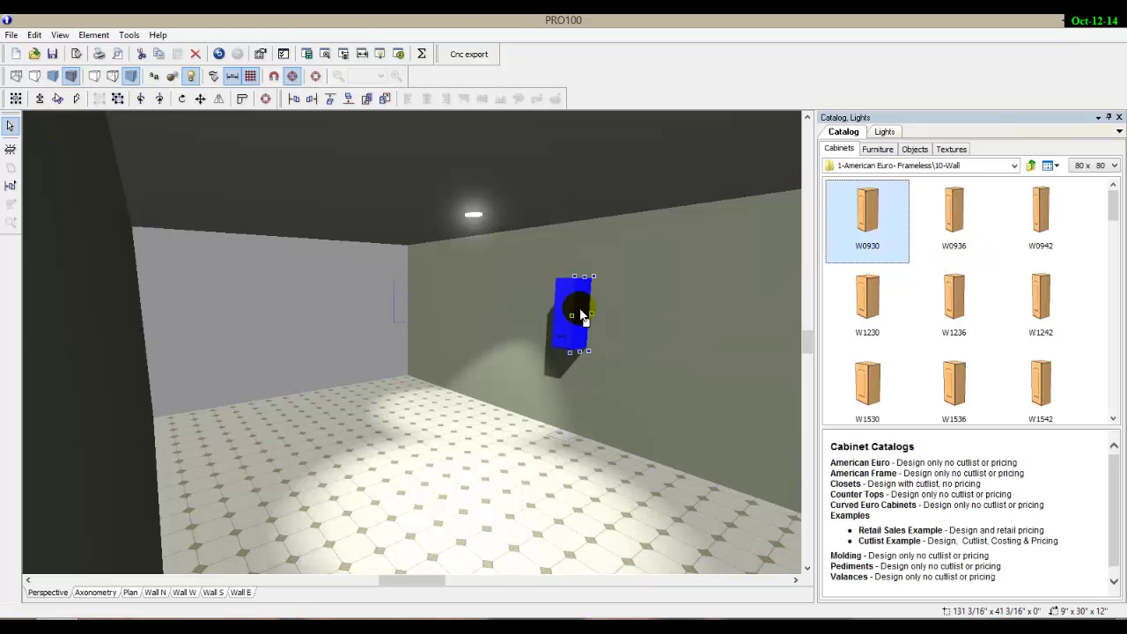
drag(529, 461, 581, 471)
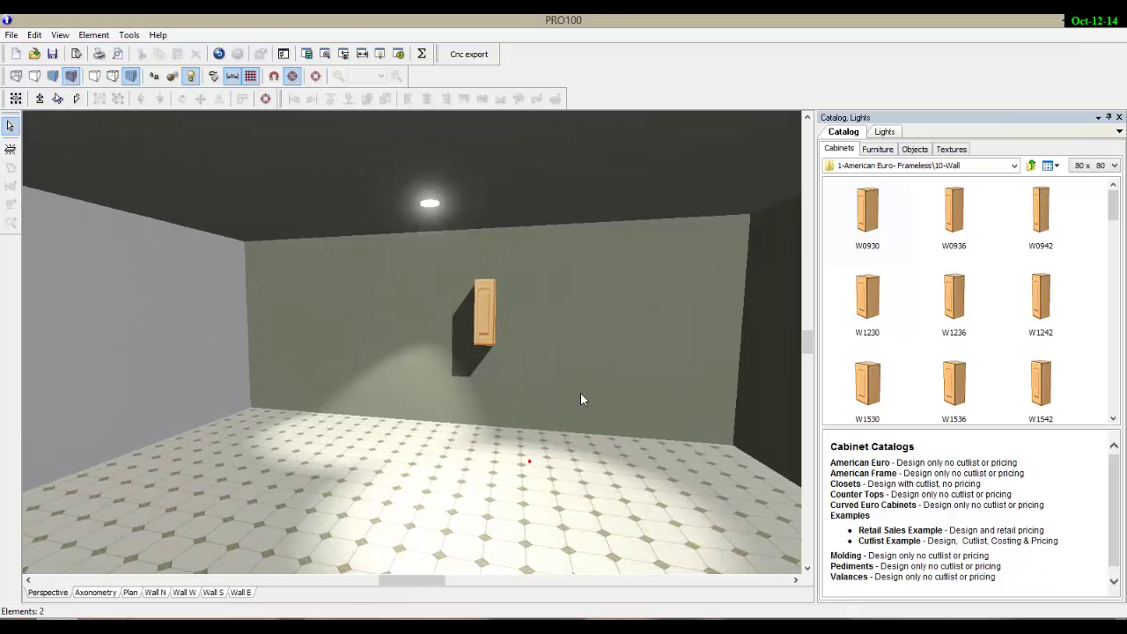
scroll(581, 391, up, 3)
scroll(679, 392, down, 2)
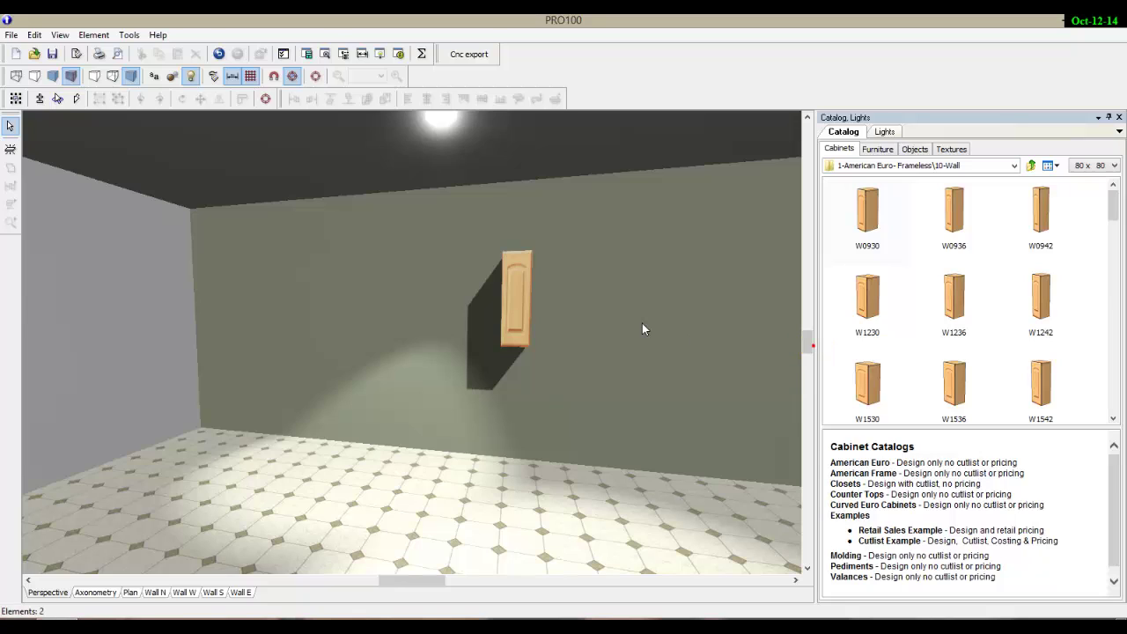
click(500, 304)
Lower the sun's elevation and nudge its azimuth slightly left.
click(884, 131)
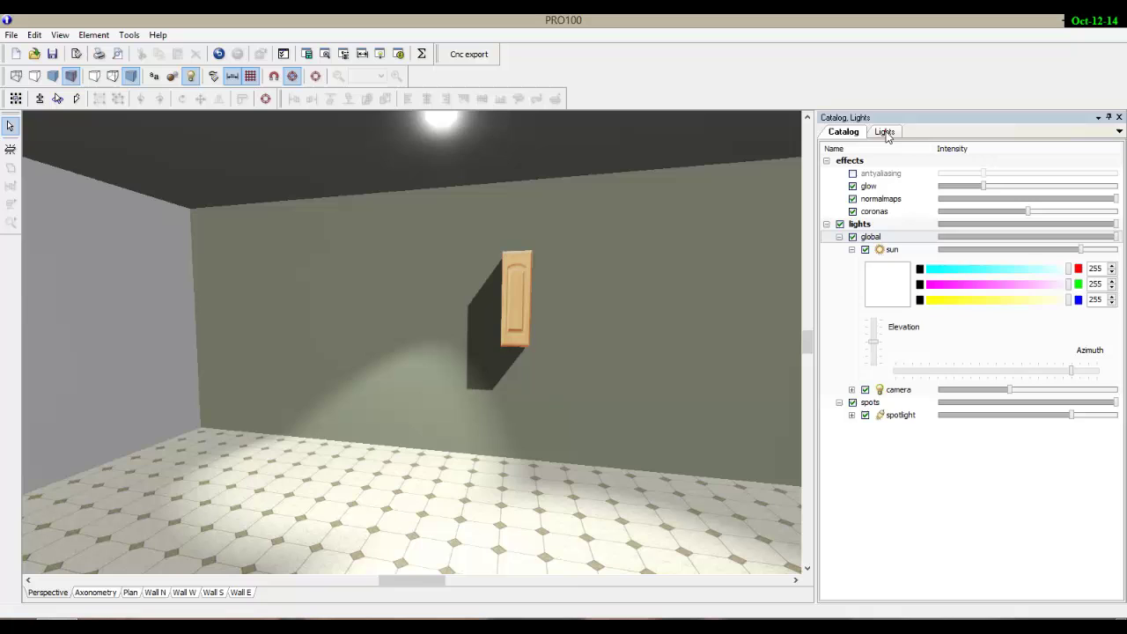
click(874, 350)
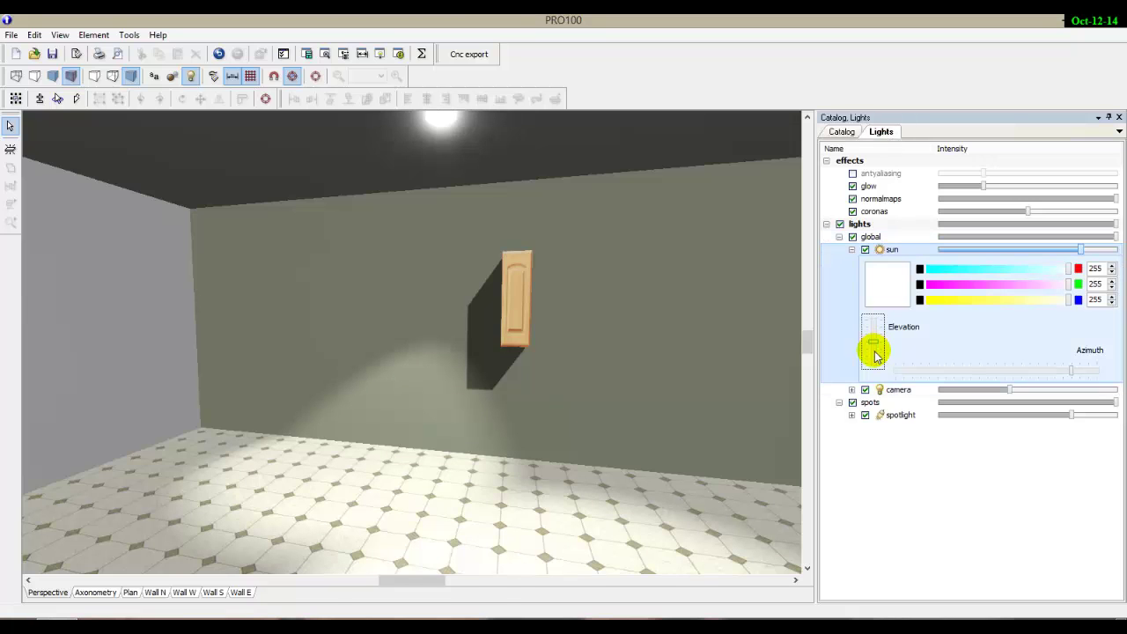
drag(874, 345, 874, 351)
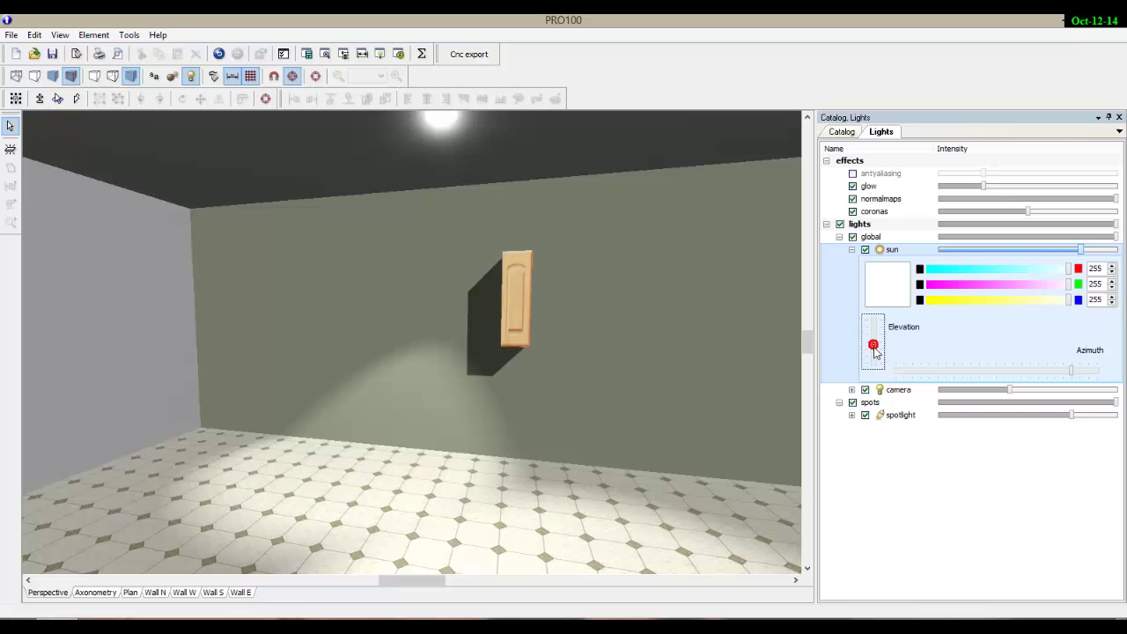
mouse_move(873, 345)
mouse_down()
mouse_move(875, 364)
mouse_move(875, 327)
mouse_move(875, 351)
mouse_up()
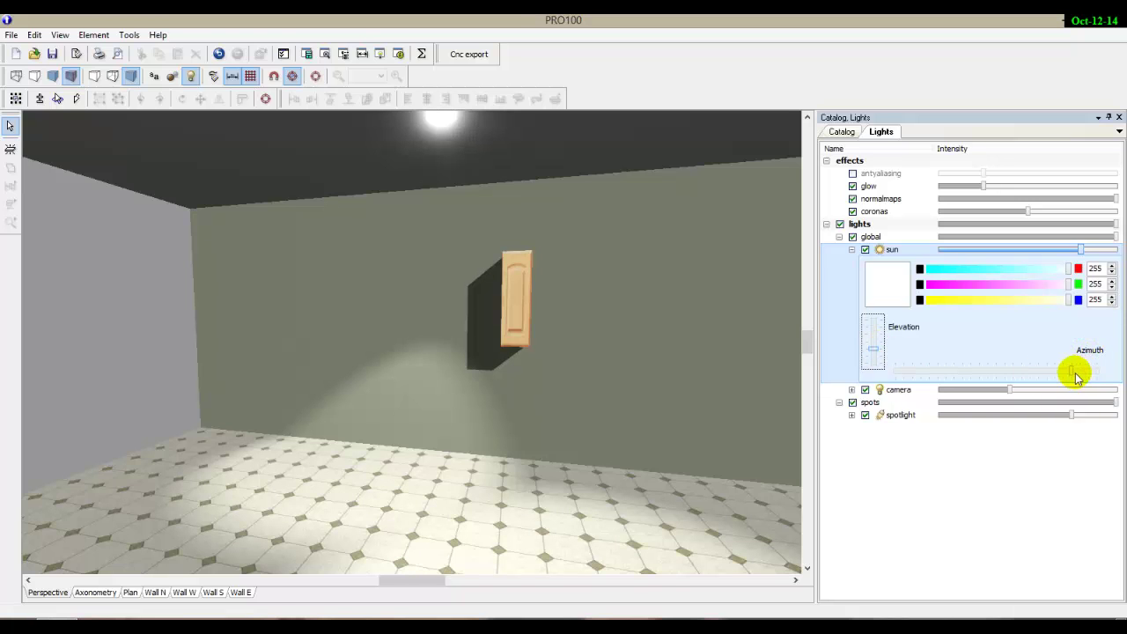
mouse_move(1075, 377)
mouse_down()
mouse_move(1066, 370)
mouse_move(1072, 382)
mouse_up()
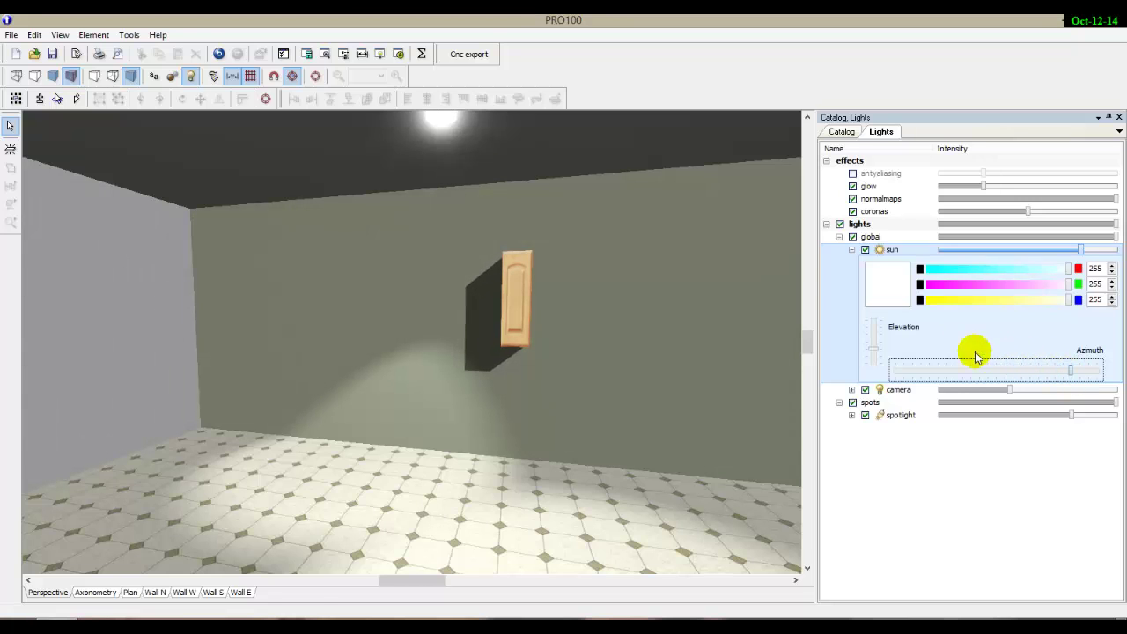
Select the ceiling spotlight and narrow its inner and outer angles to 31.
click(442, 124)
drag(440, 131, 661, 320)
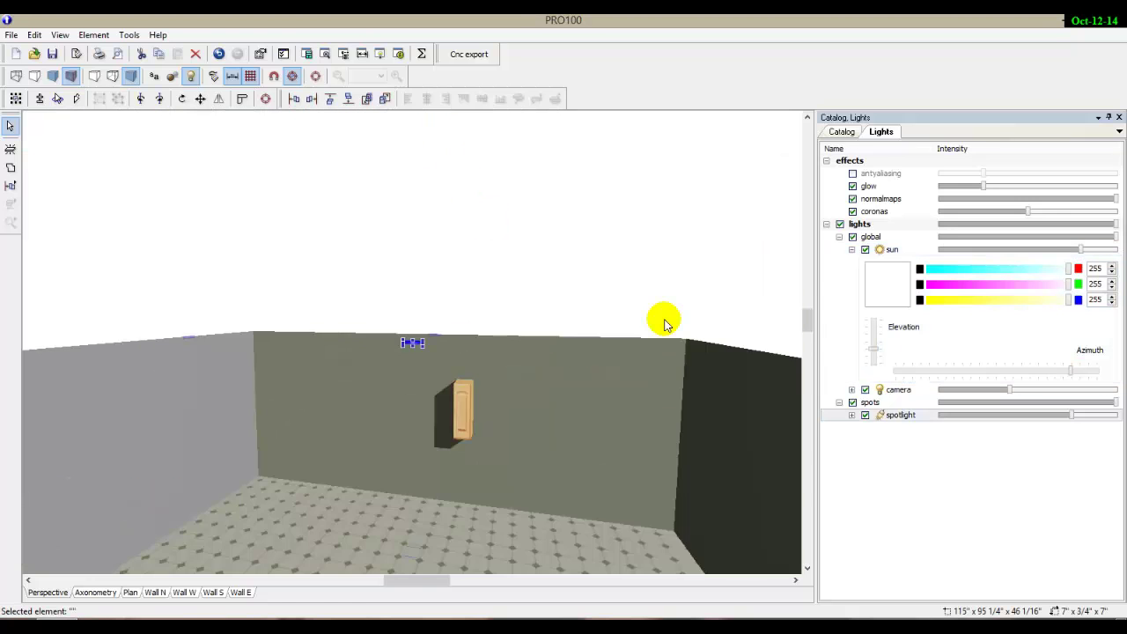
drag(619, 402, 573, 452)
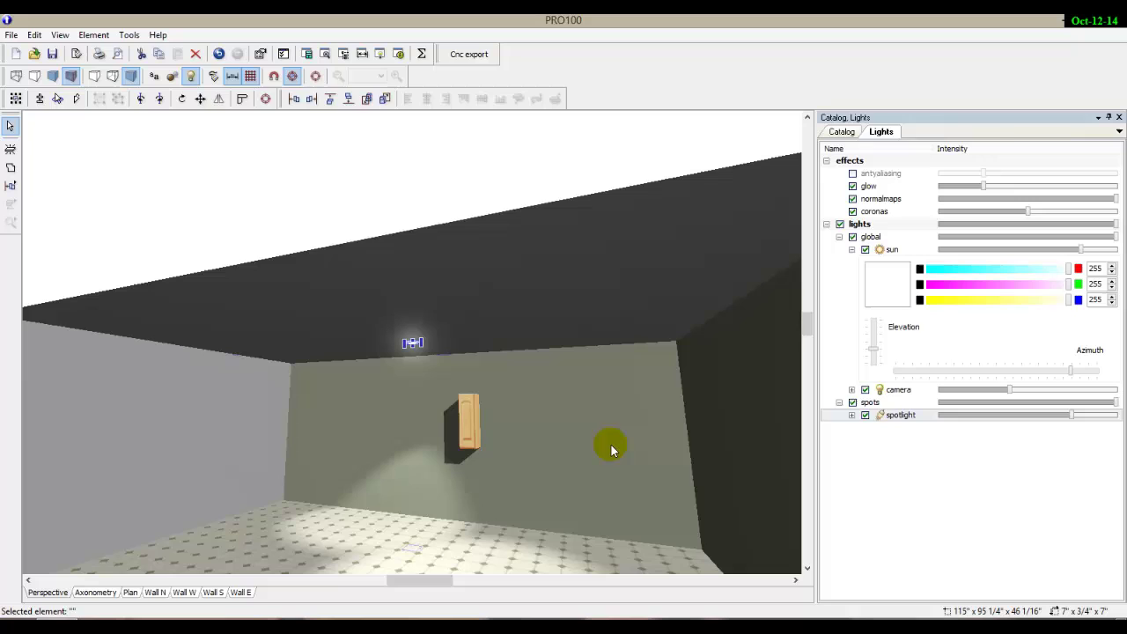
click(851, 418)
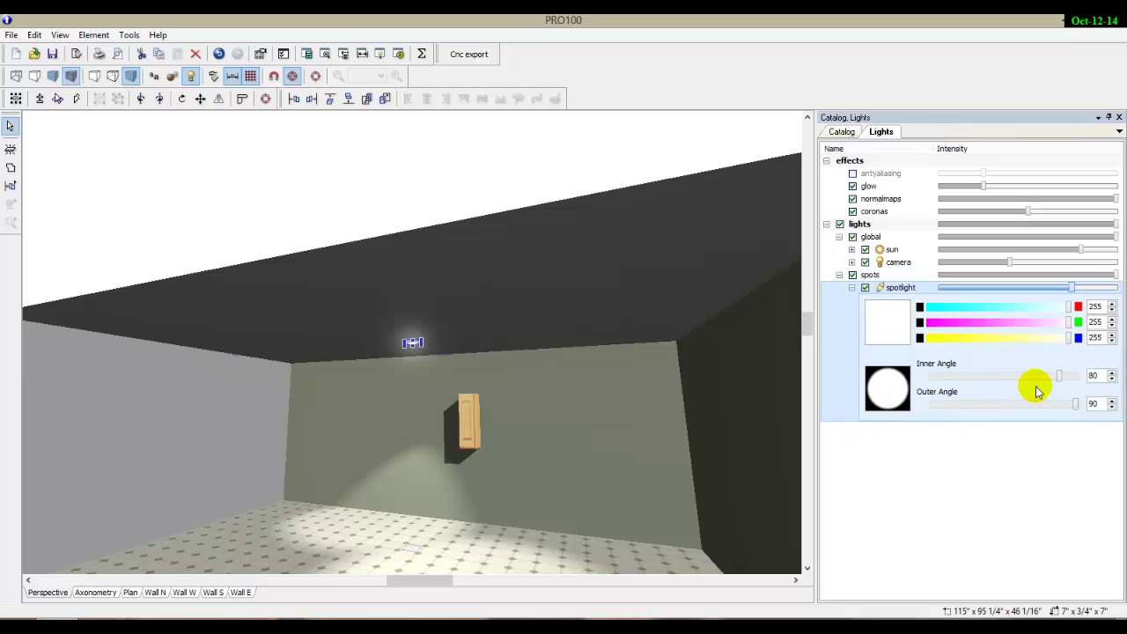
click(988, 405)
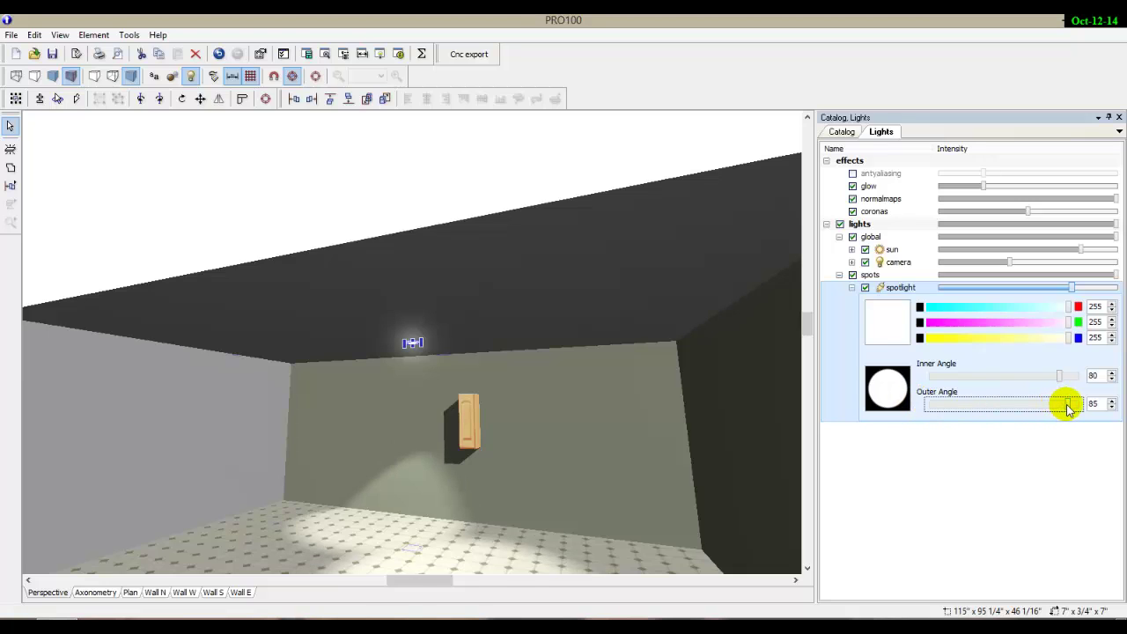
drag(1066, 403, 980, 407)
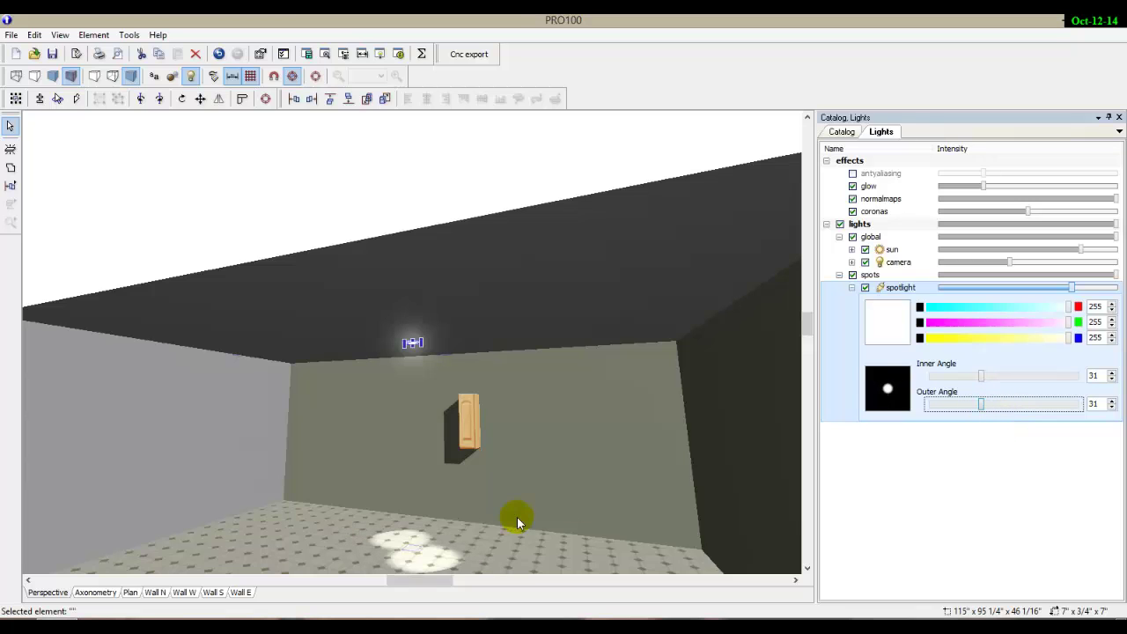
mouse_move(801, 333)
right_down()
mouse_move(623, 538)
mouse_move(625, 504)
right_up()
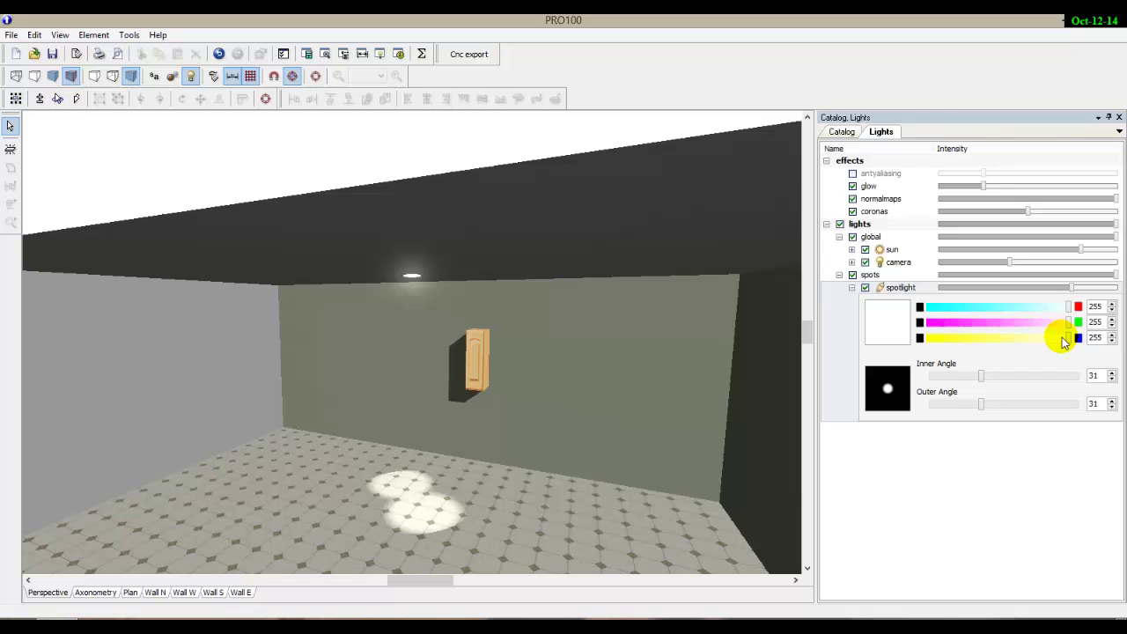
Tint the spotlight magenta, set its inner angle to 15 and outer angle to 78, and turn the sun off.
drag(1068, 339, 955, 342)
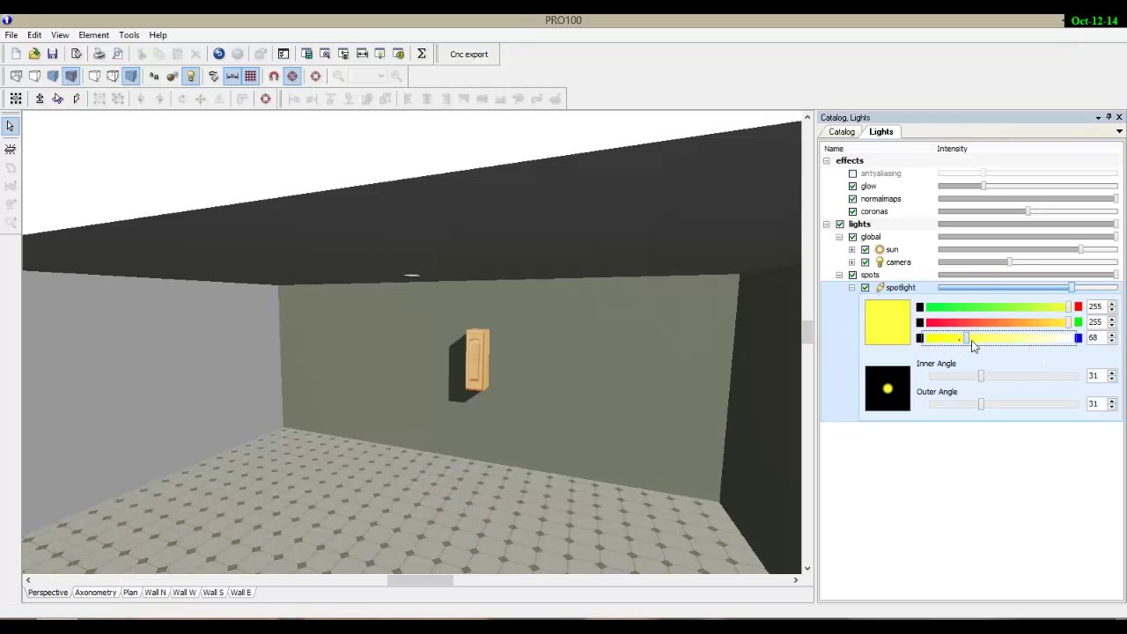
mouse_move(968, 343)
mouse_down()
mouse_move(1075, 343)
mouse_move(1026, 323)
mouse_move(935, 324)
mouse_up()
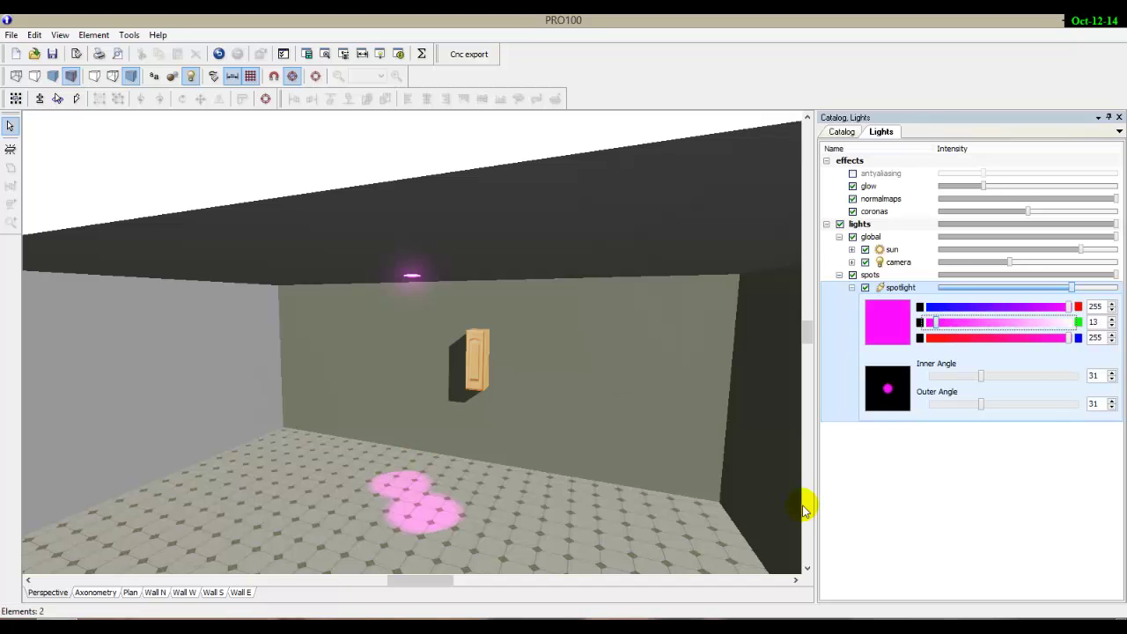
click(983, 406)
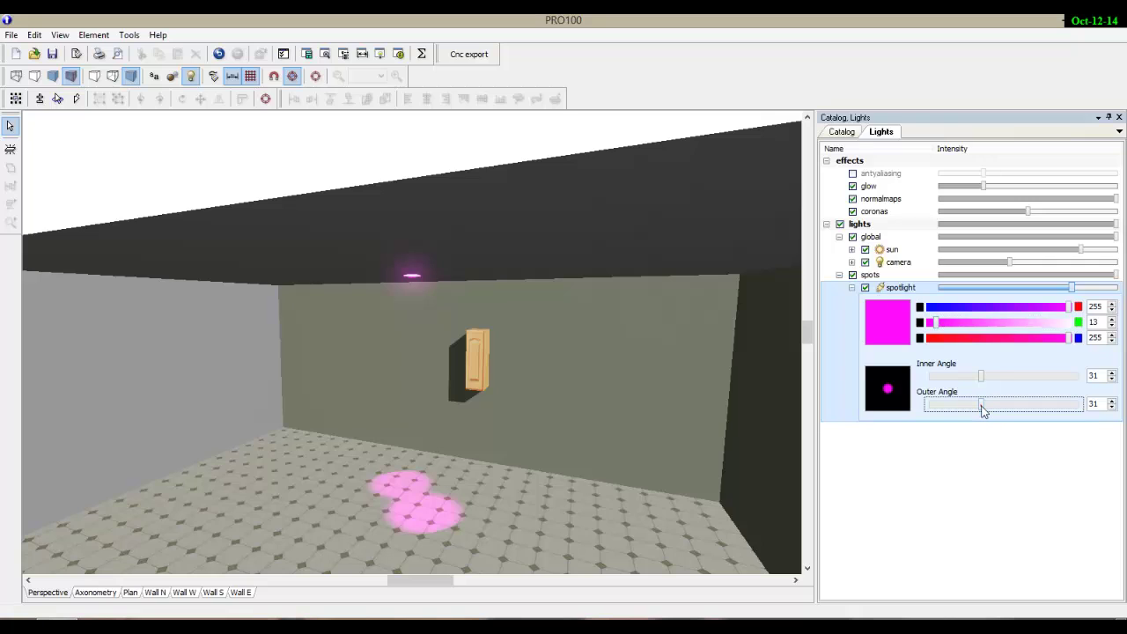
mouse_move(982, 408)
mouse_down()
mouse_move(1037, 412)
mouse_move(983, 379)
mouse_move(1049, 382)
mouse_move(960, 379)
mouse_up()
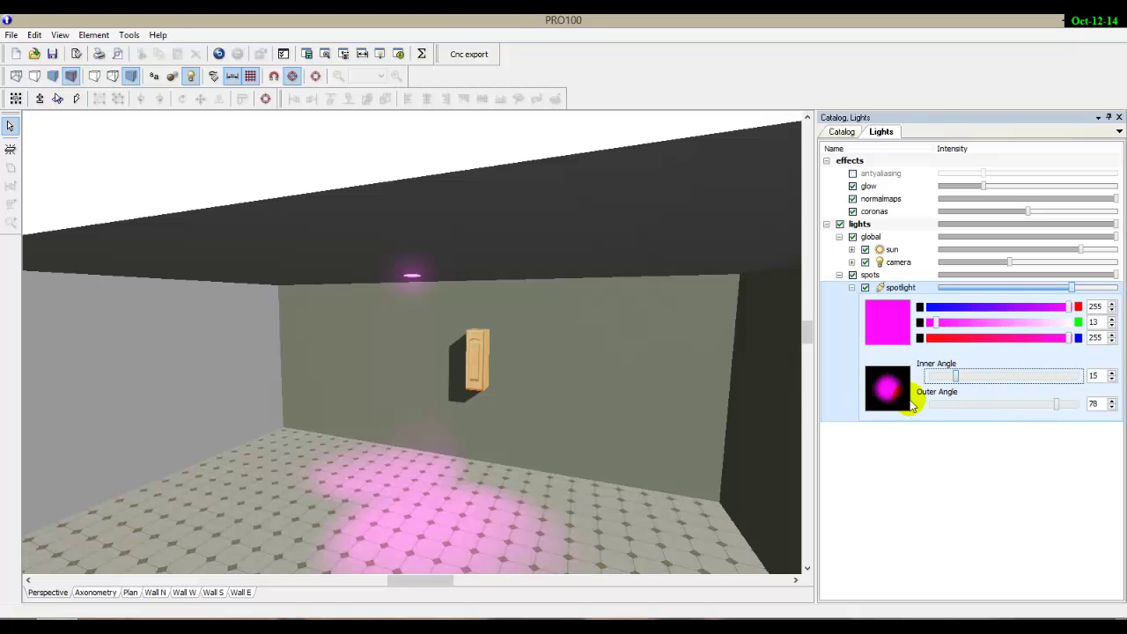
click(864, 251)
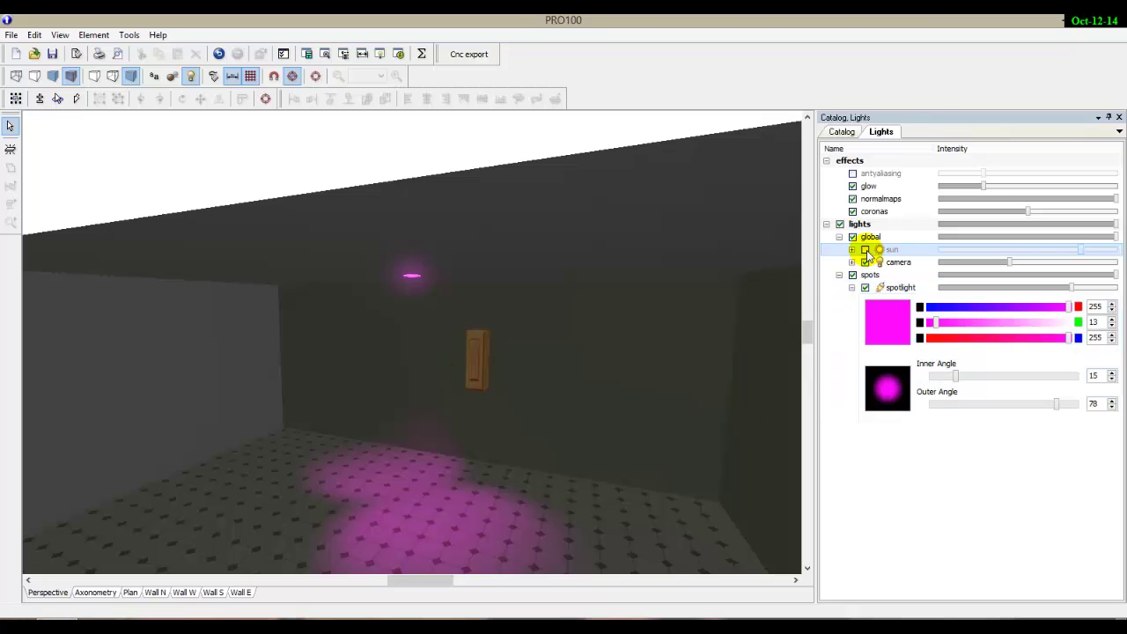
Raise the spotlight's green to 255 to make it white, then rotate the 3D view down the room.
click(1052, 403)
drag(936, 323, 1087, 327)
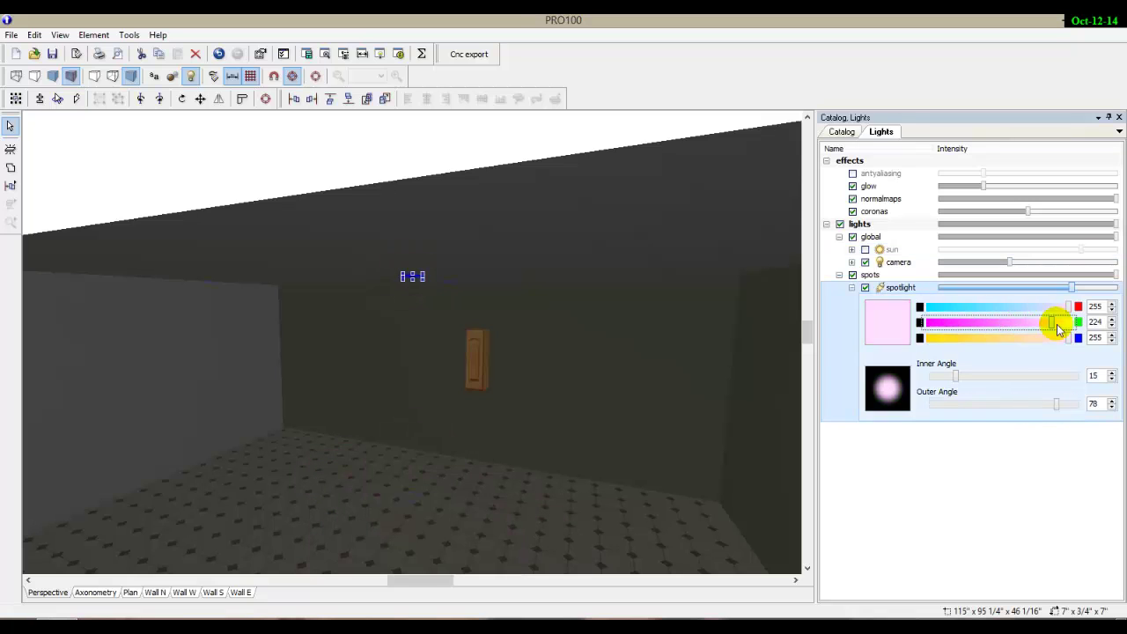
click(705, 369)
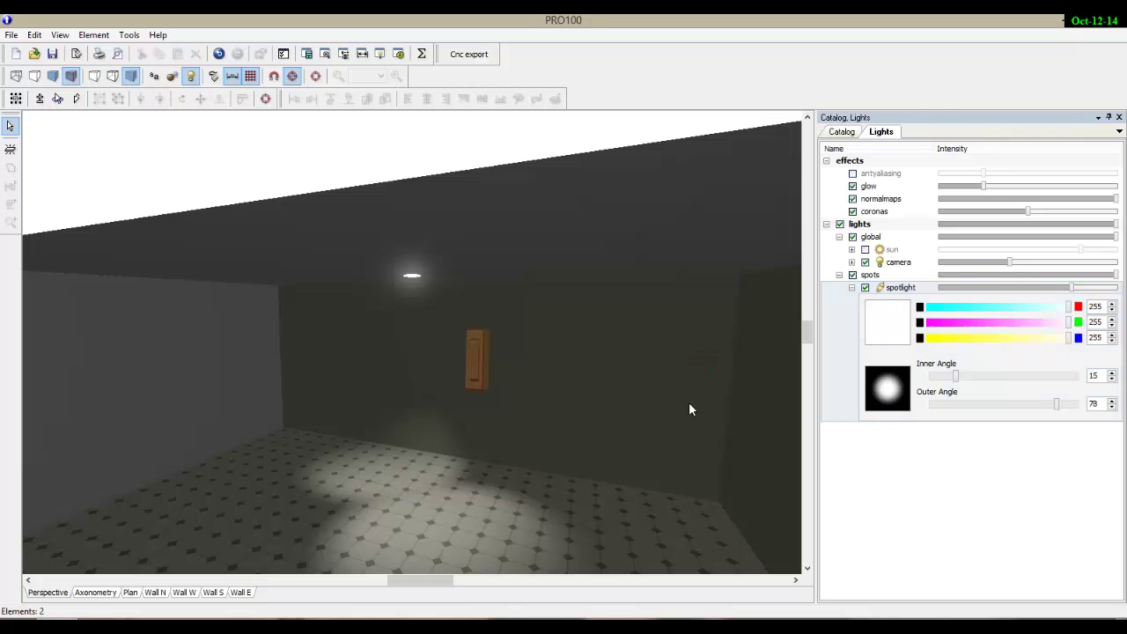
mouse_move(653, 545)
middle_down()
mouse_move(628, 494)
mouse_move(596, 493)
mouse_move(568, 464)
middle_up()
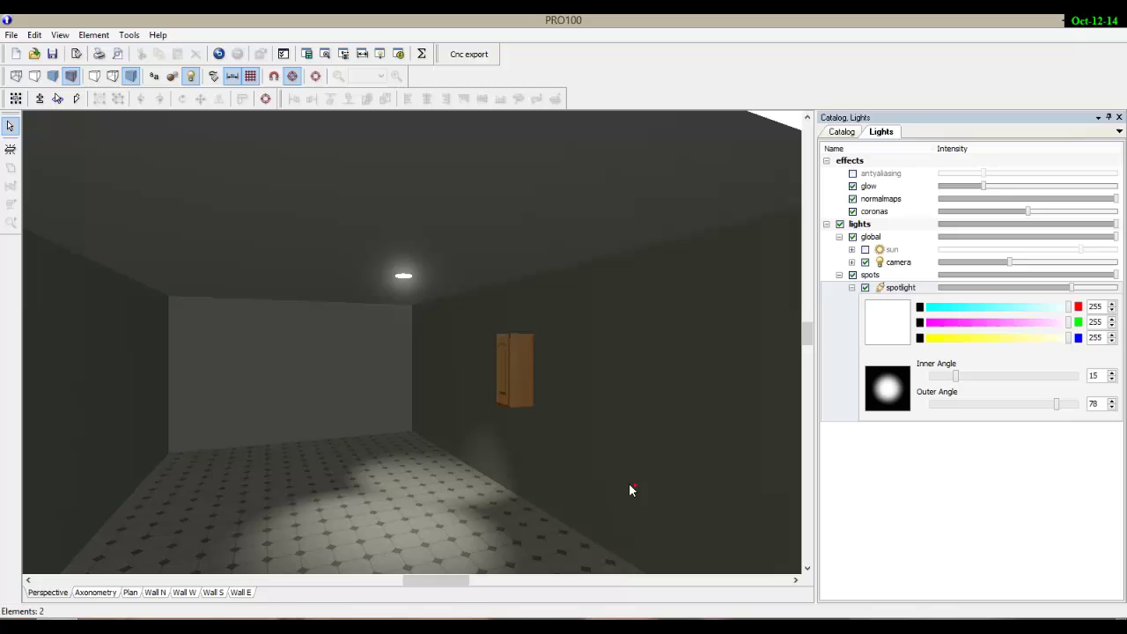
click(536, 475)
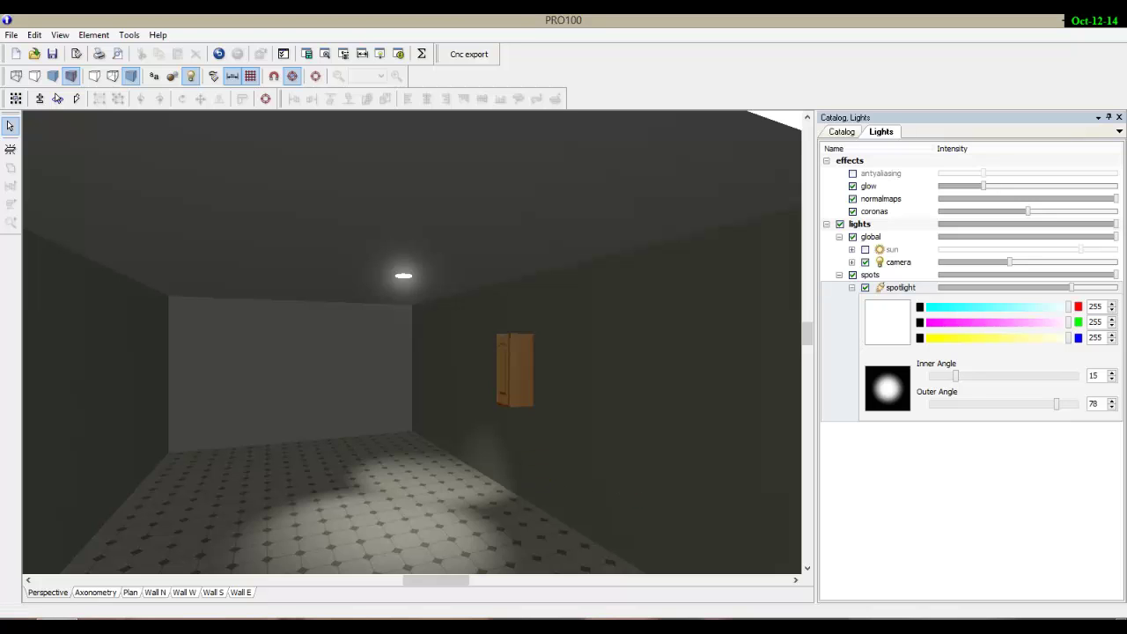